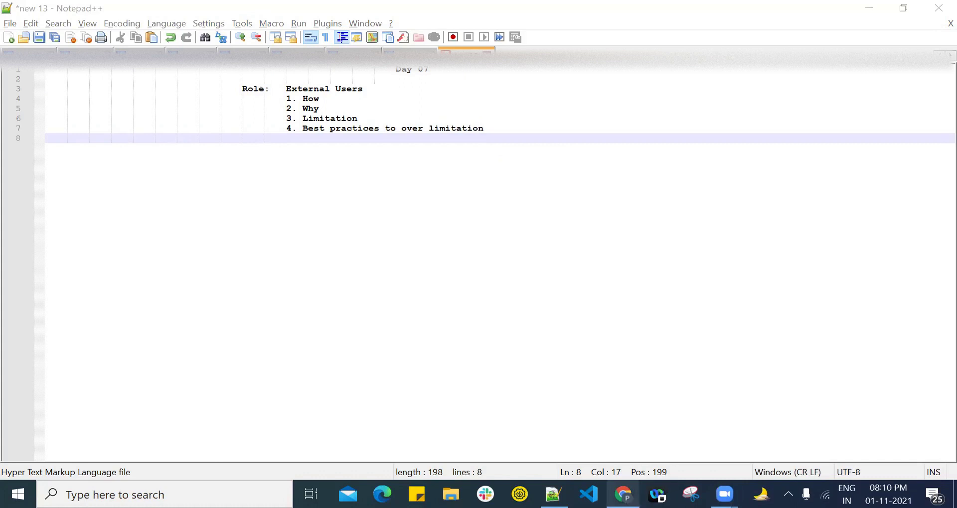
Step: Bring the Salesforce browser to the front and go to the Accounts home page
mouse_move(623, 494)
left_click(624, 424)
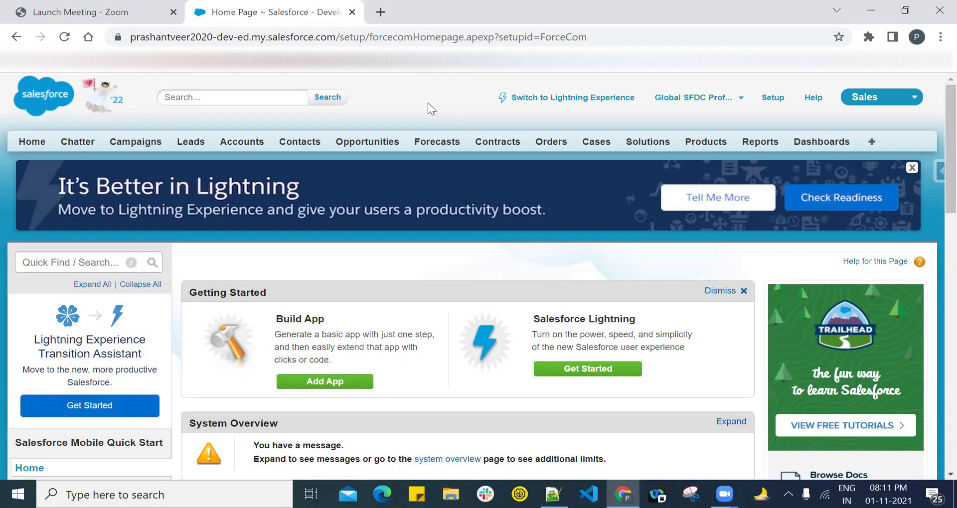
left_click(242, 144)
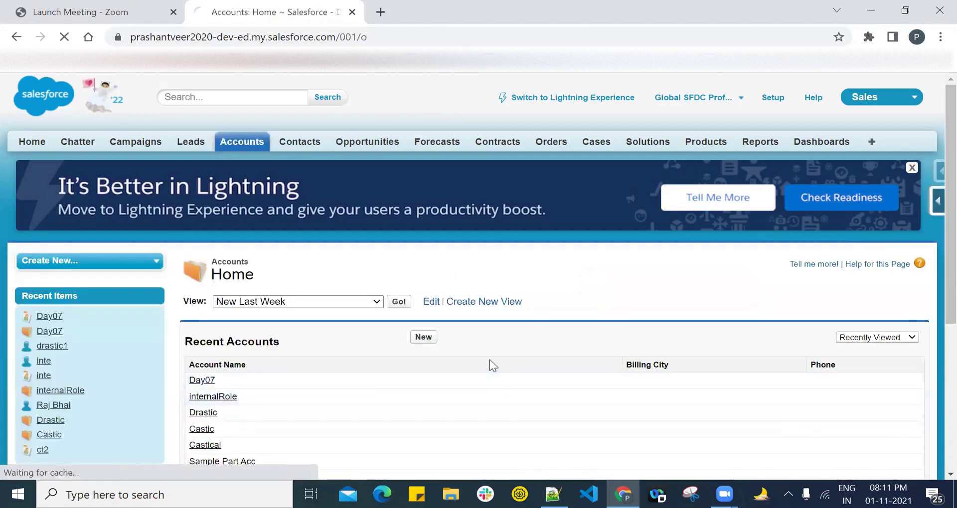
scroll(555, 238, "down", 1)
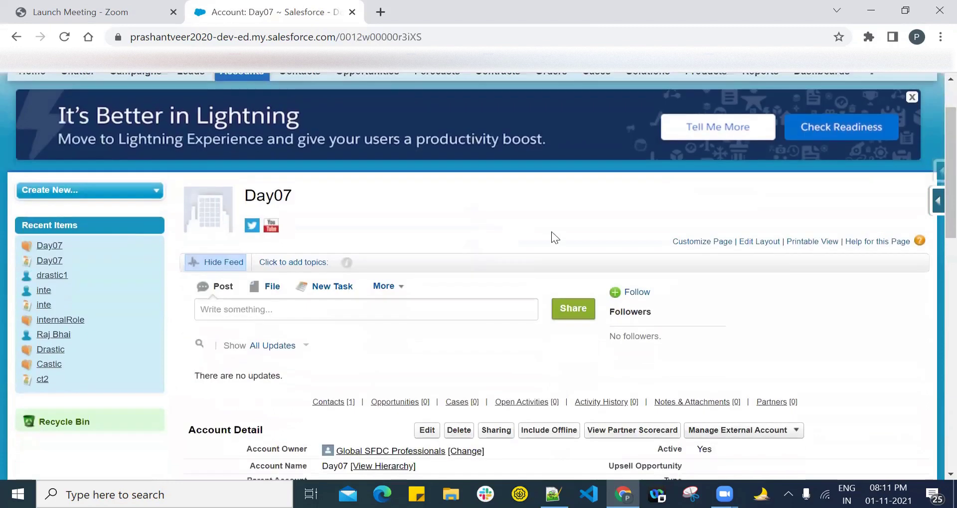
scroll(933, 295, "down", 9)
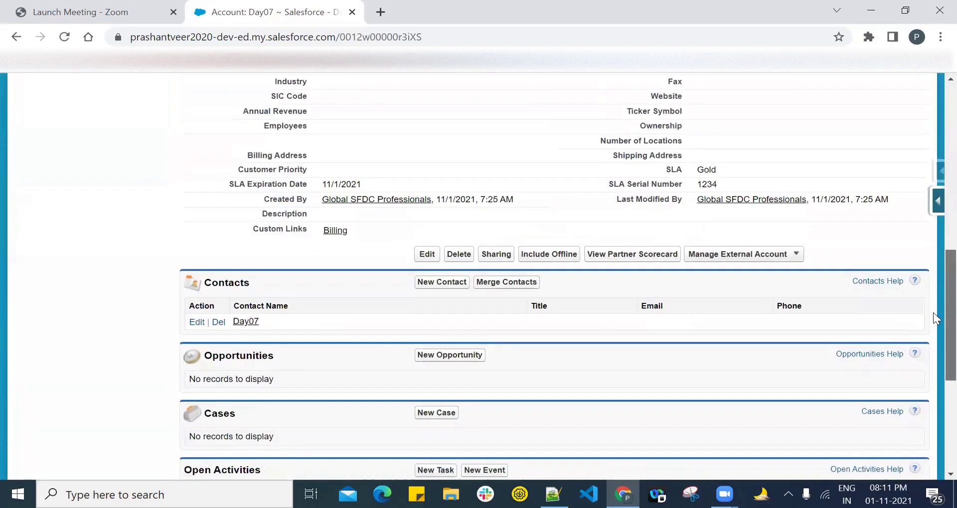
Step: Open the Day07 contact and choose Enable Partner User under Manage External User
left_click(247, 322)
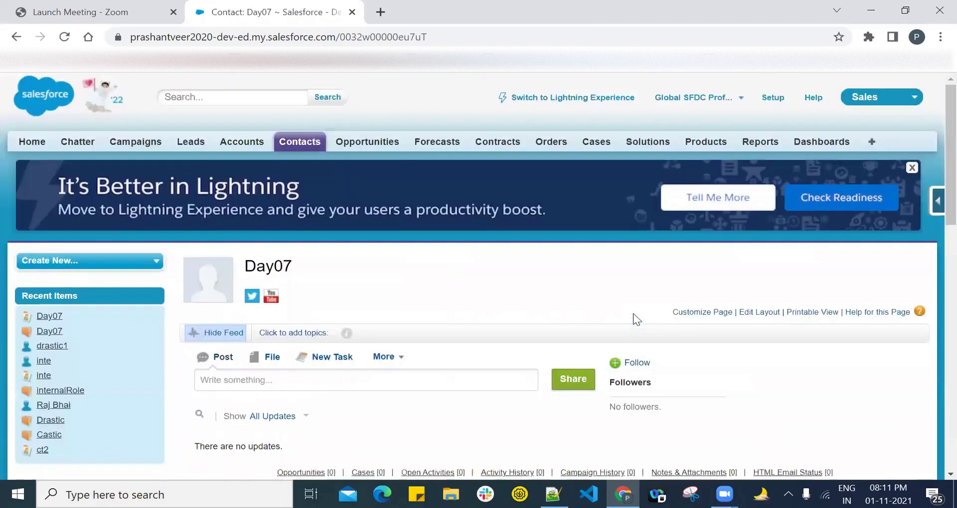
scroll(933, 145, "down", 1)
scroll(932, 143, "down", 3)
left_click(553, 215)
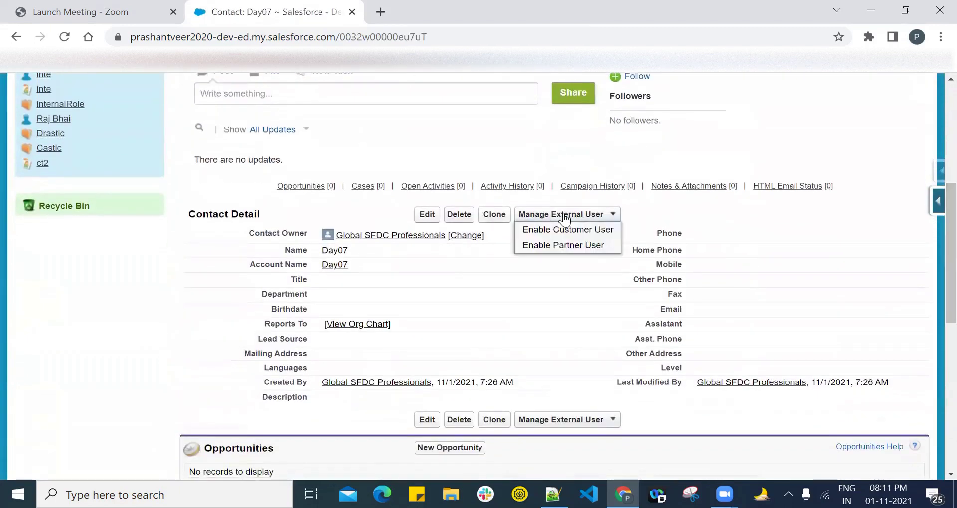
left_click(560, 249)
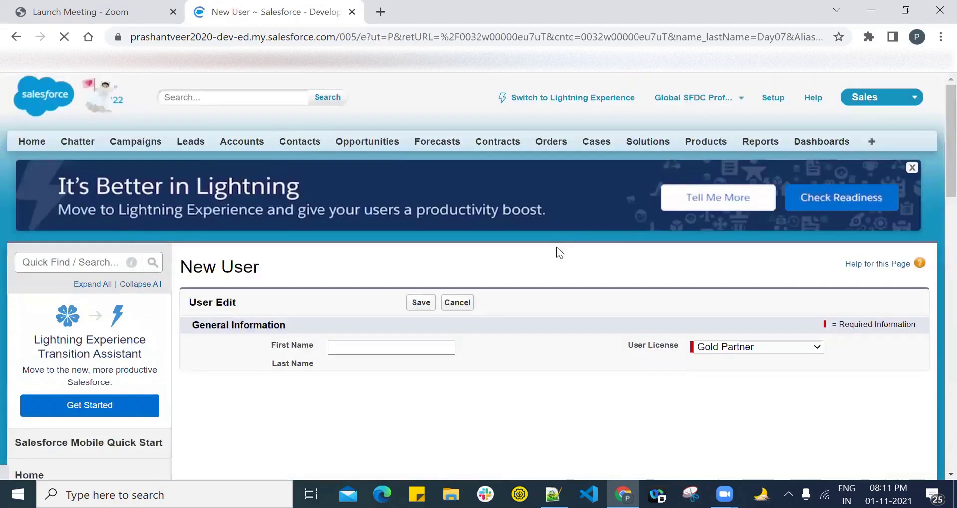
Step: Enter the new partner user's e-mail address in the Email field
scroll(933, 188, "down", 4)
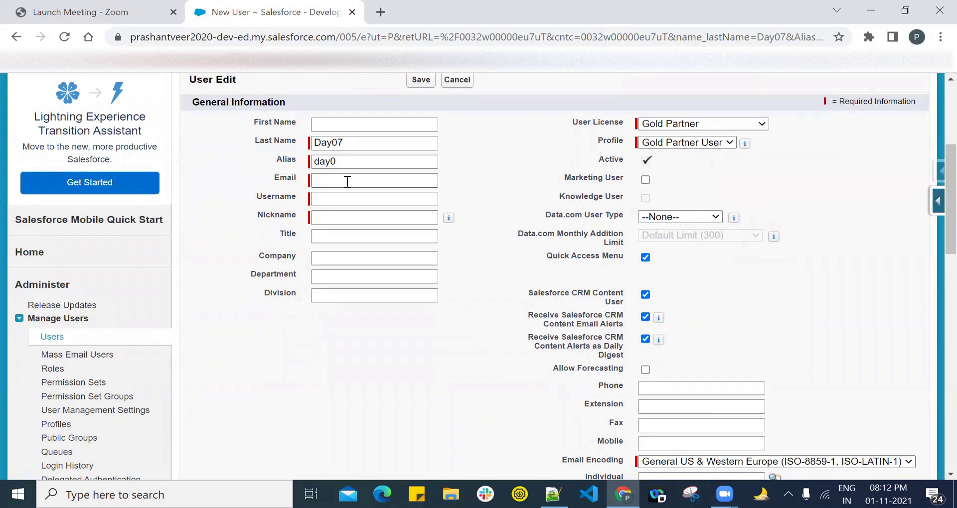
left_click(348, 181)
left_click(406, 179)
left_click(405, 179)
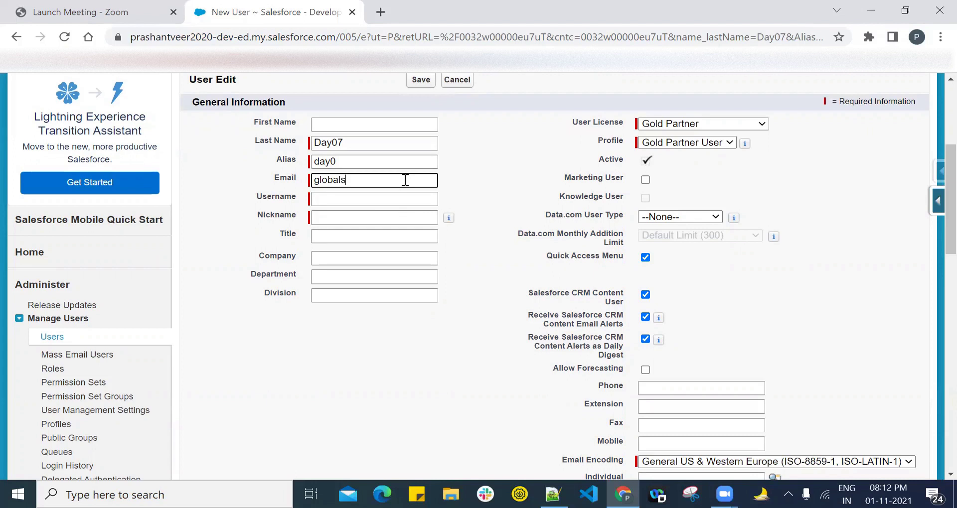
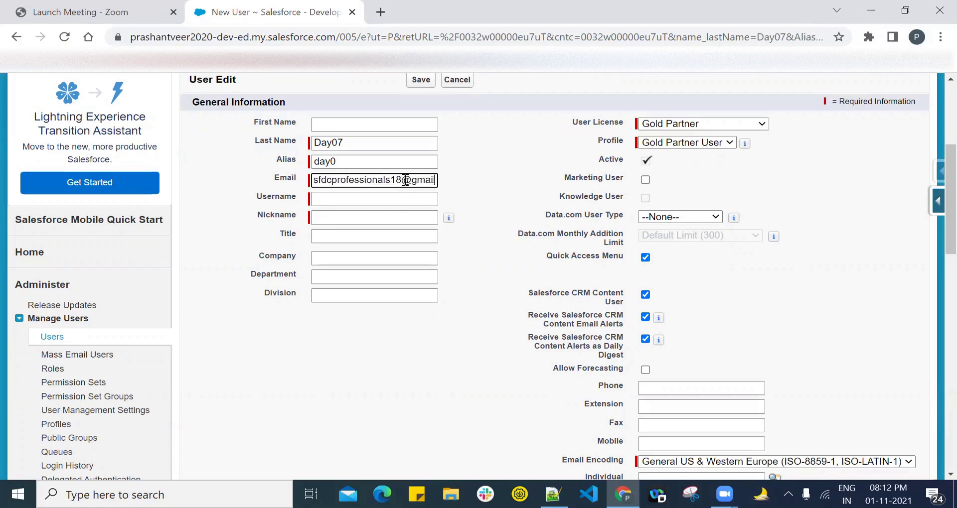
Step: Append .day07 to the username, then save the user and confirm the welcome email
key("Tab")
key("End")
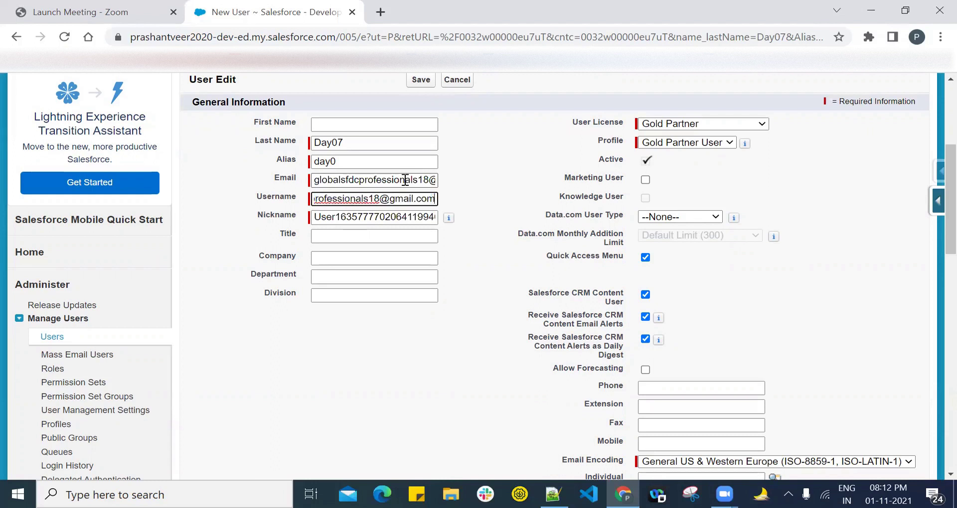
type(".")
type("d")
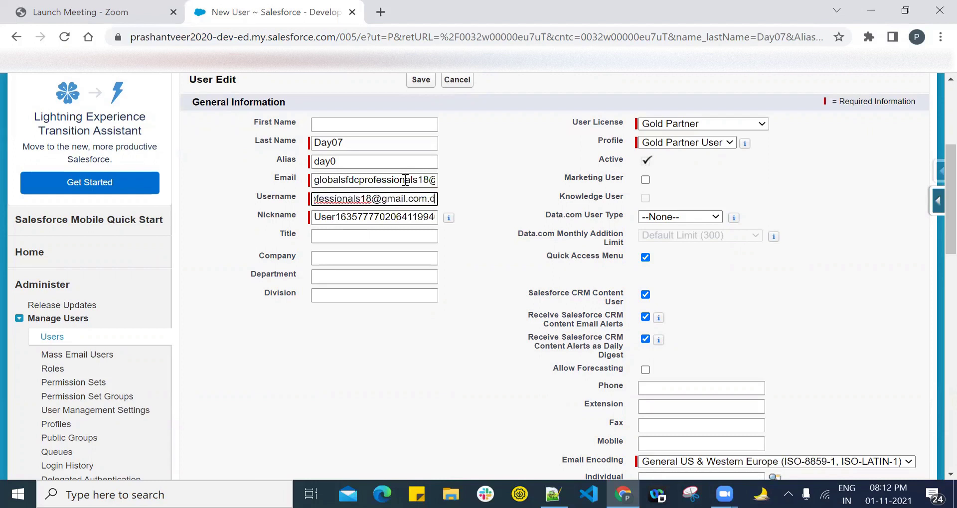
type("ay07")
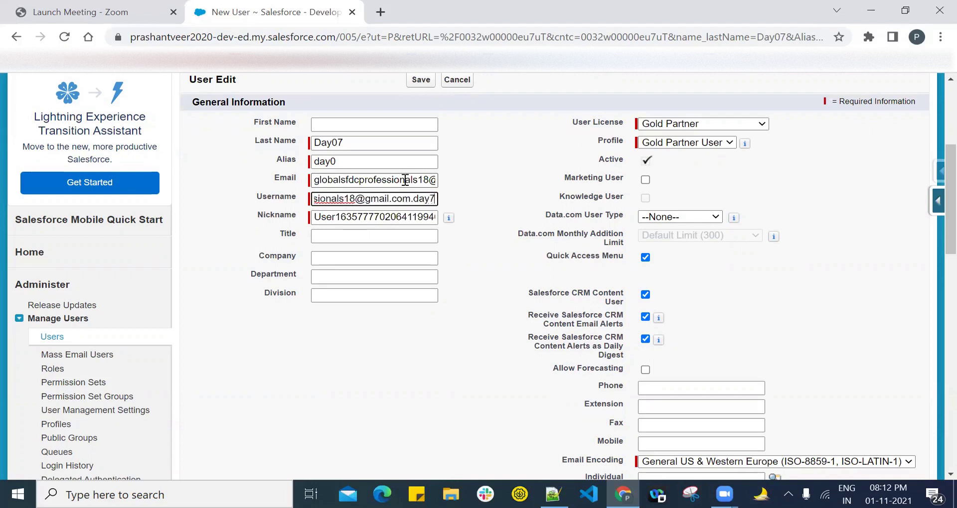
left_click(492, 334)
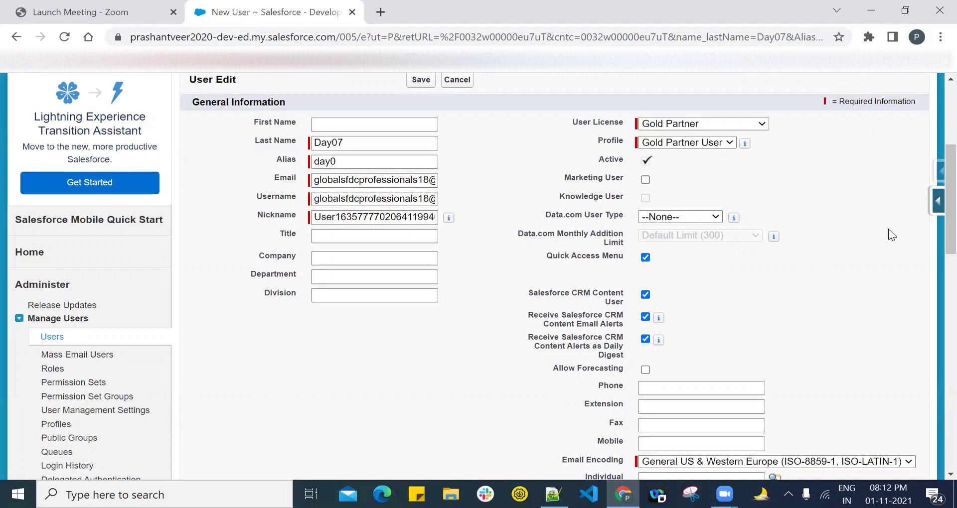
scroll(949, 199, "down", 2)
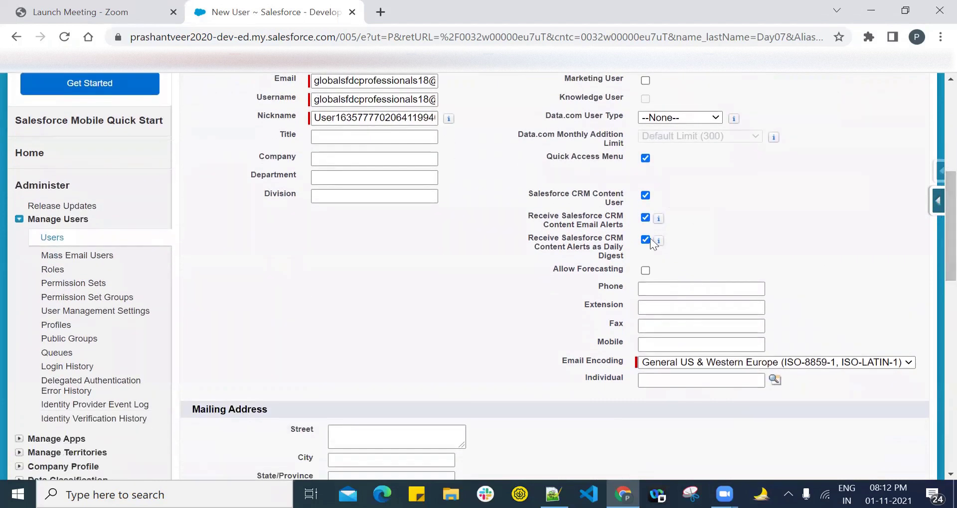
scroll(933, 296, "down", 9)
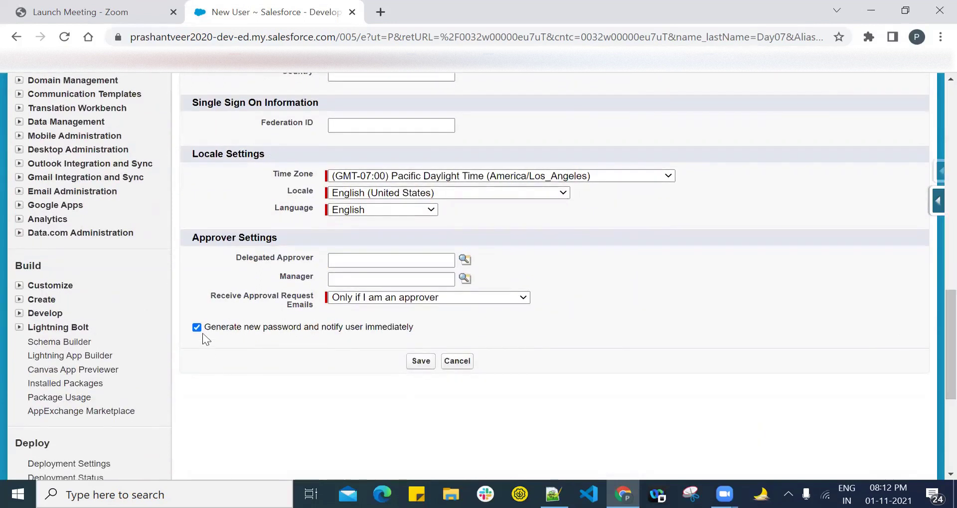
scroll(933, 319, "up", 10)
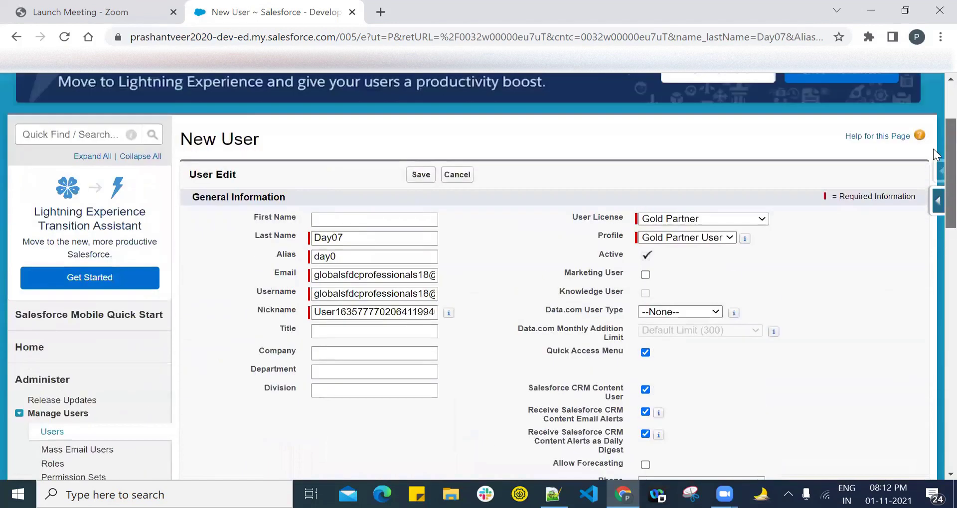
left_click(420, 175)
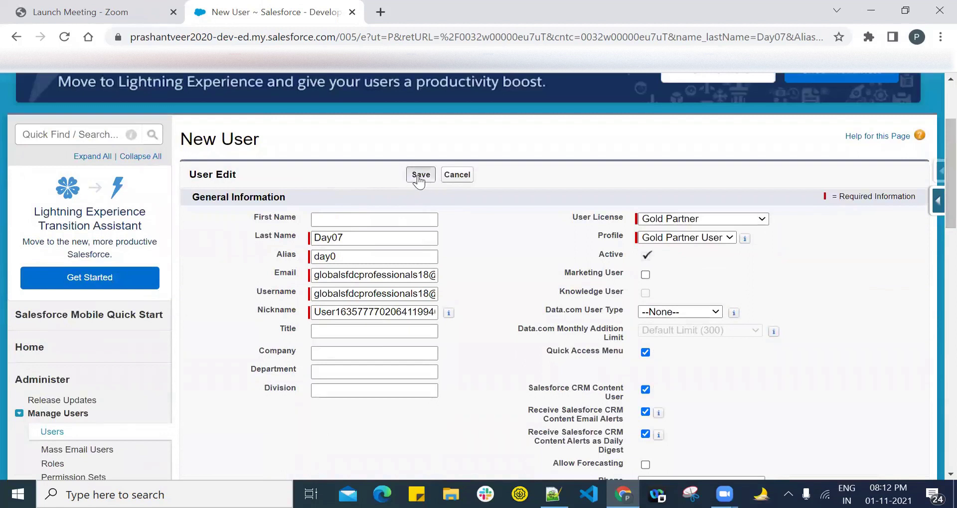
left_click(553, 173)
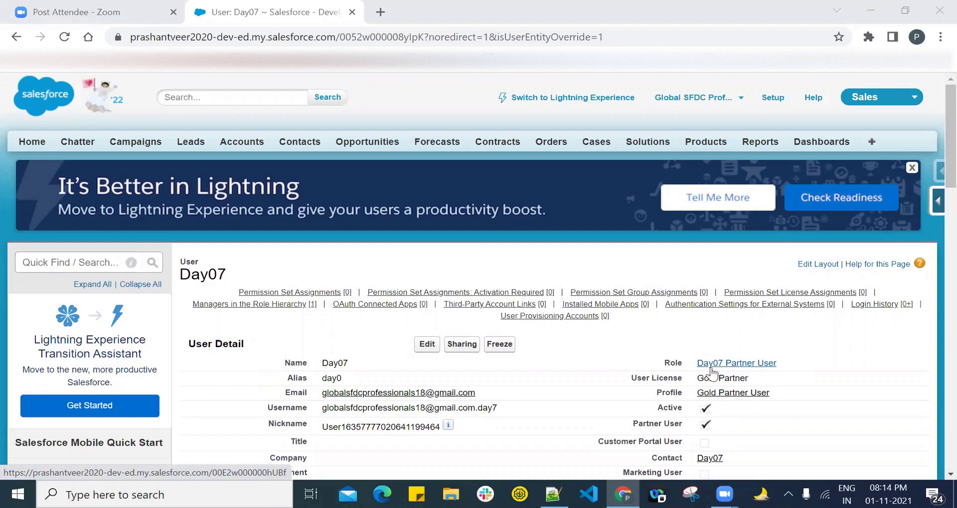
Step: Edit the Day07 user, keeping its role as Day07 Partner User, and open Accounts in a new tab
left_click(427, 343)
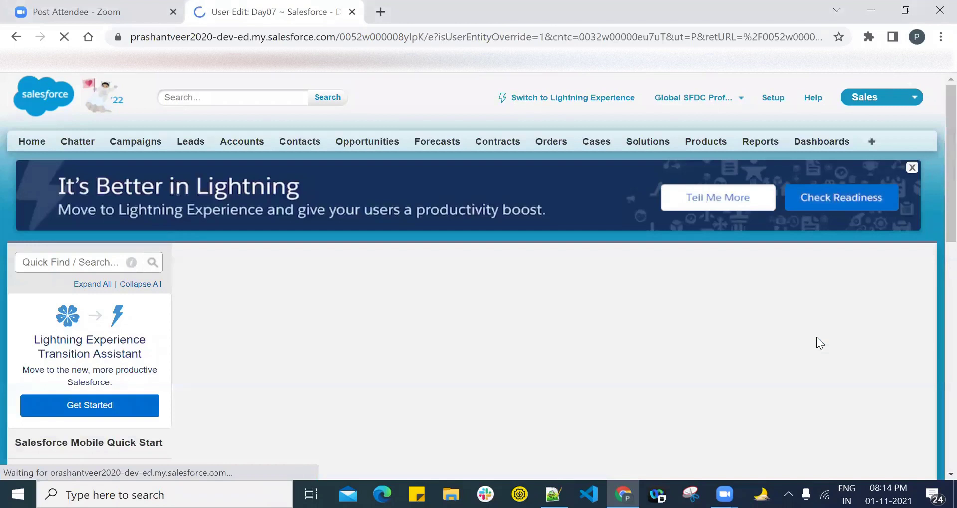
left_click(737, 353)
left_click(738, 355)
left_click(737, 353)
left_click(737, 353)
left_click(736, 353)
left_click(736, 352)
left_click(737, 353)
left_click(736, 353)
left_click(737, 353)
left_click(737, 353)
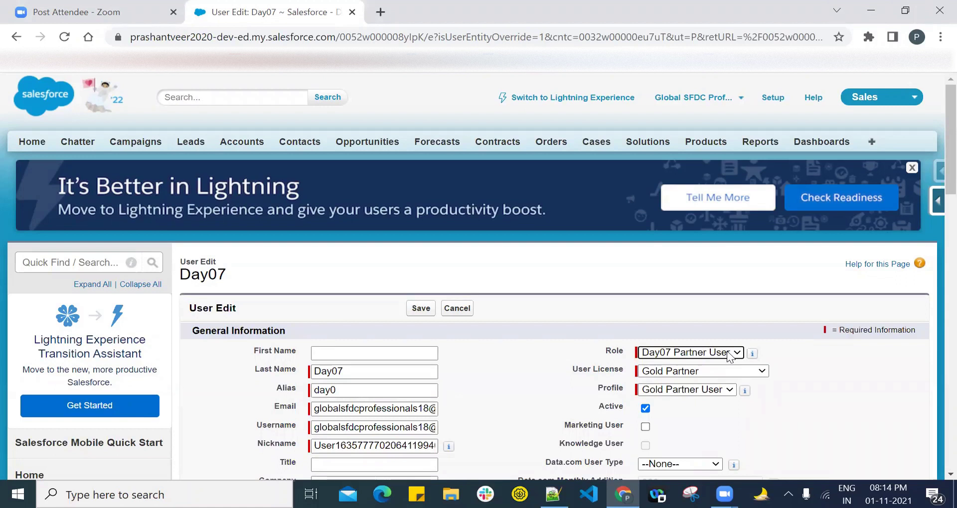
right_click(252, 142)
left_click(296, 156)
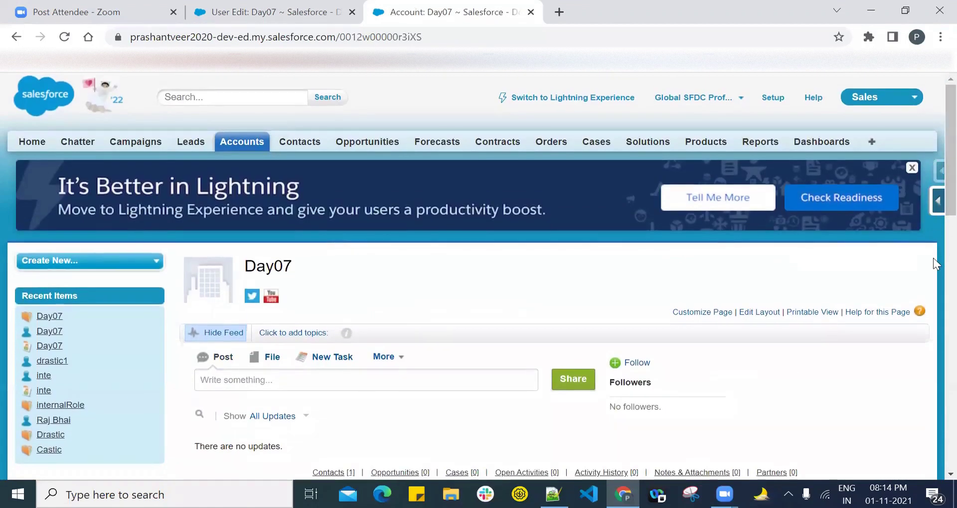
Step: Review the Day07 account record, selecting its name, then go to the Setup home page
scroll(933, 259, "down", 3)
left_click_drag(244, 124, 292, 125)
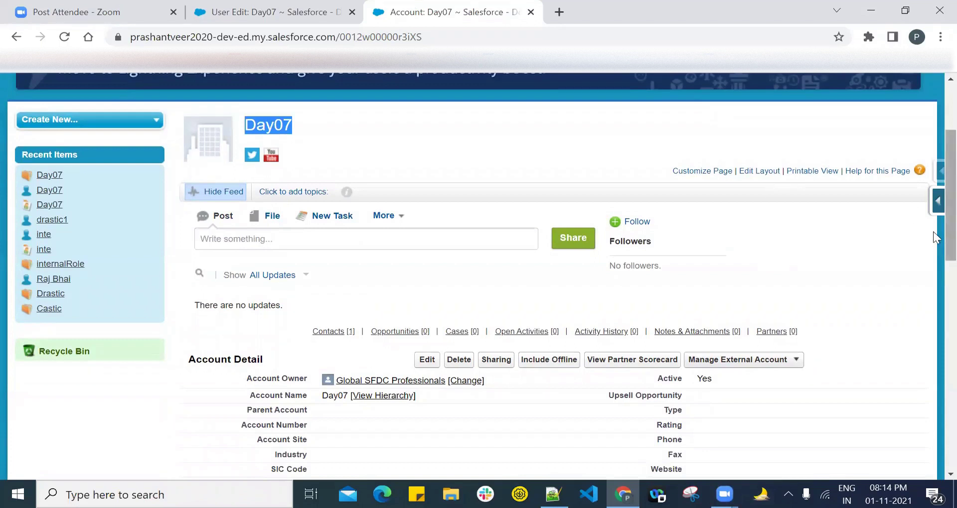
scroll(933, 231, "up", 3)
left_click(772, 98)
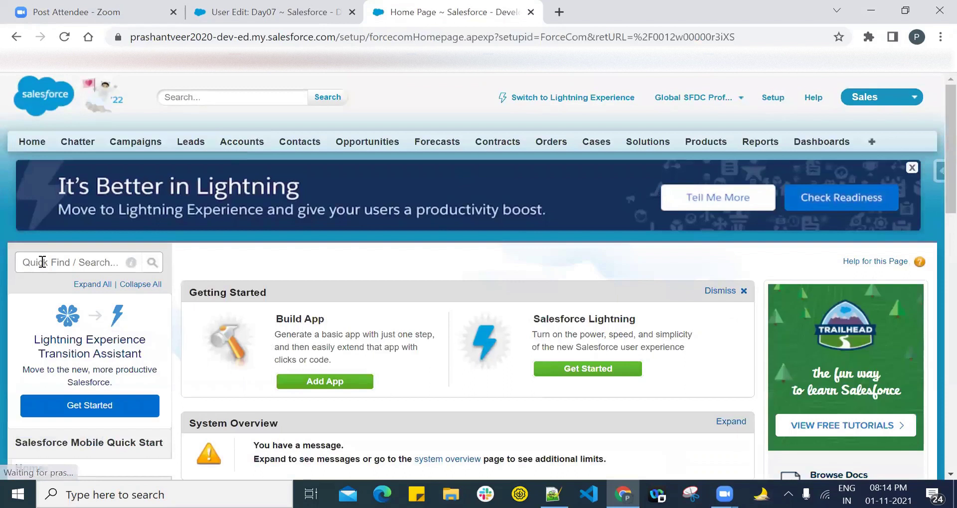
Step: Find Digital Experiences Settings via Quick Find 'digi' and set Number of partner roles to 3
left_click(43, 262)
type("digi")
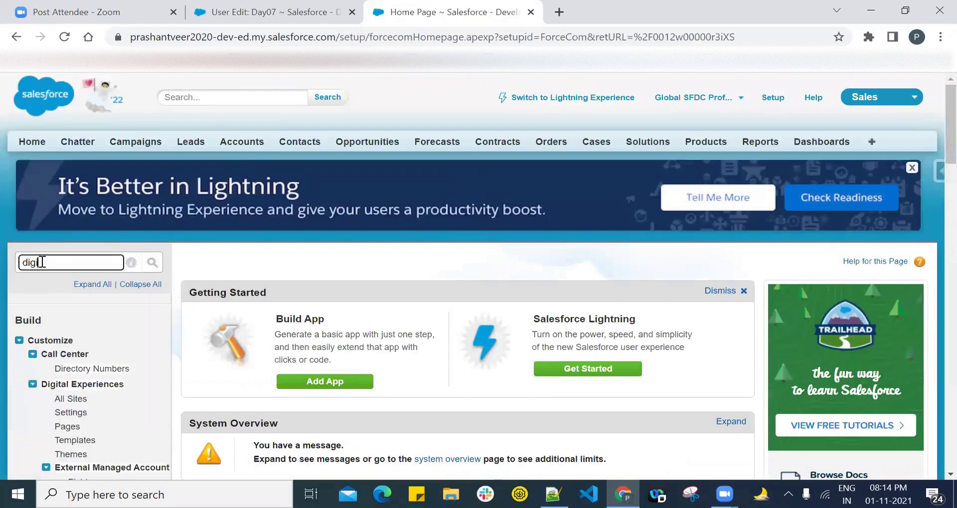
left_click(82, 383)
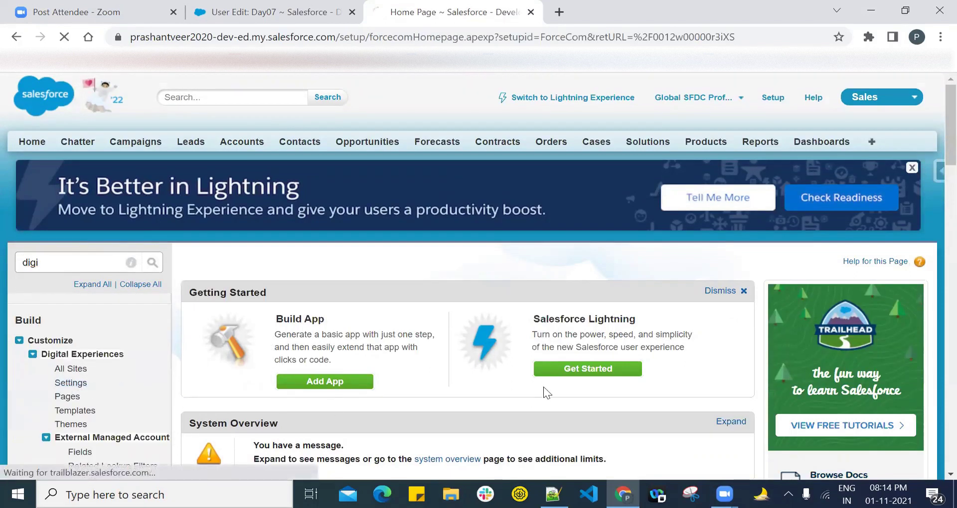
scroll(935, 193, "down", 10)
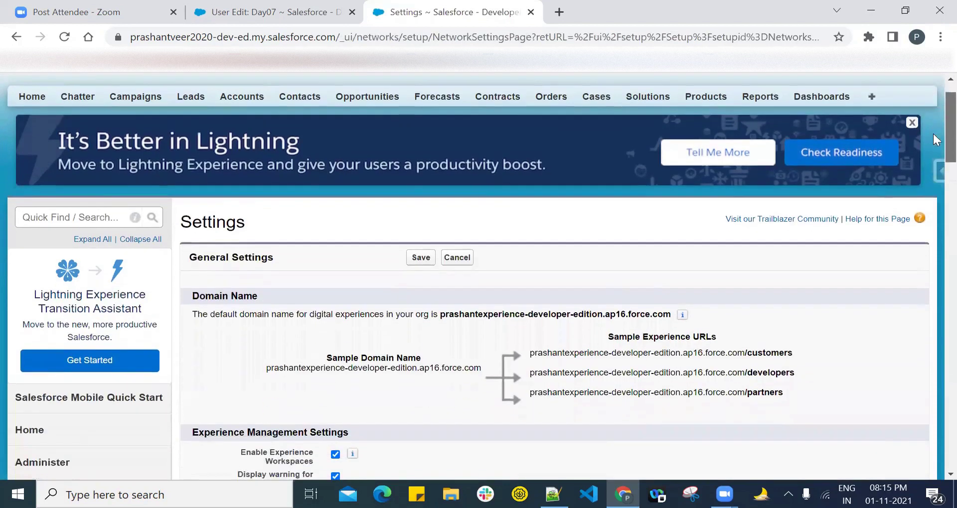
scroll(935, 217, "up", 1)
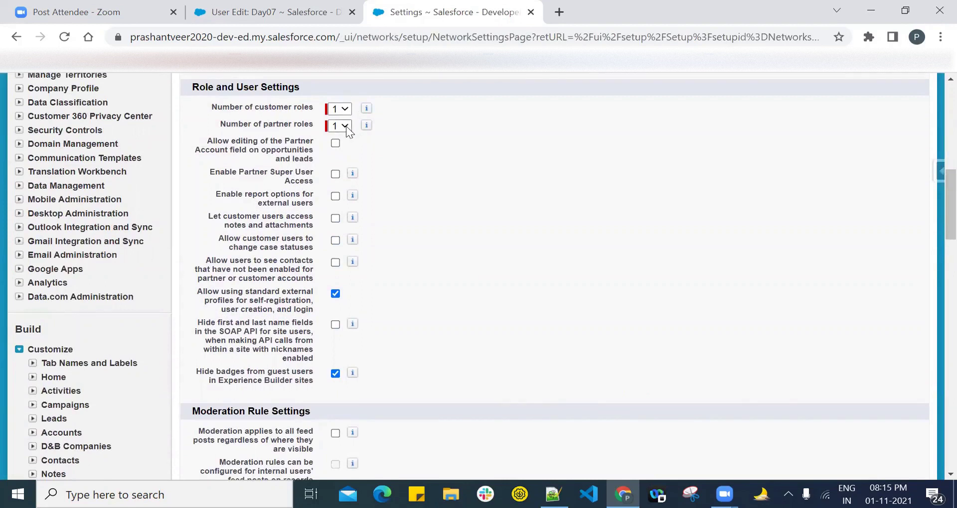
mouse_move(366, 111)
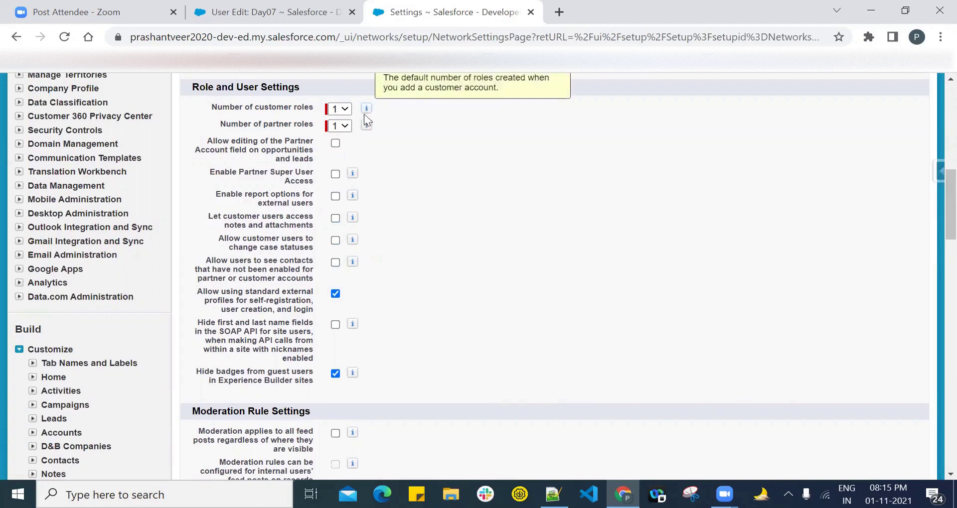
mouse_move(366, 127)
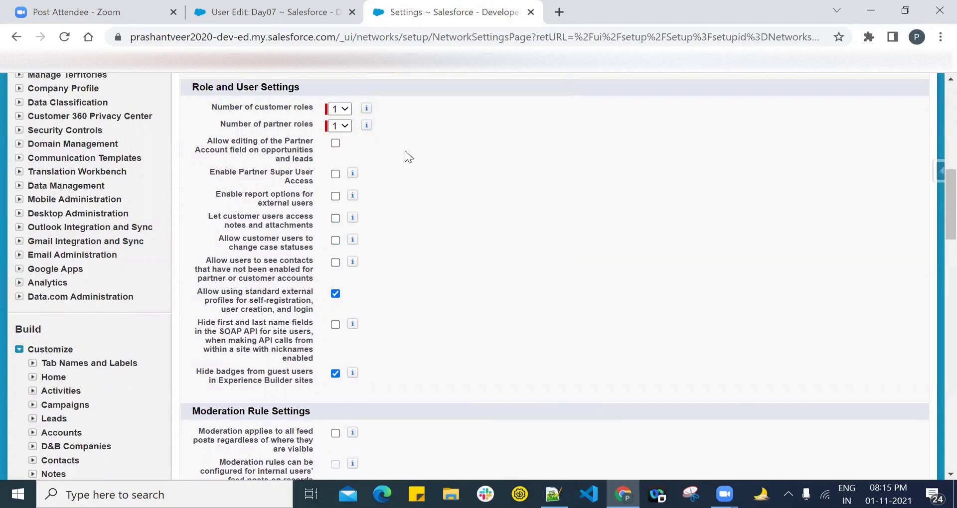
left_click(343, 124)
left_click(341, 169)
Step: Type the list '1. Executive', '2. Manager', '3. User' below the topic outline in Notepad++
left_click(553, 494)
key("Return")
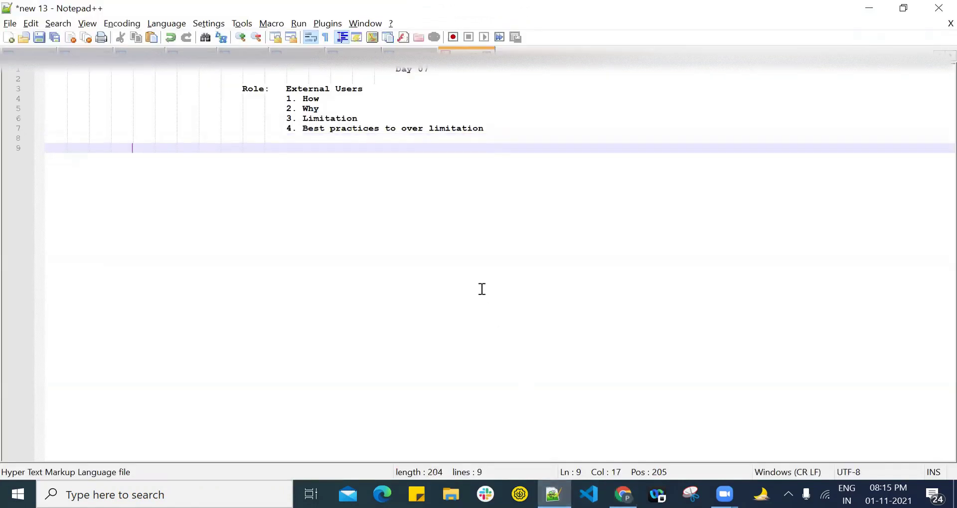
type("1/")
key("BackSpace")
type(".")
type("Executive")
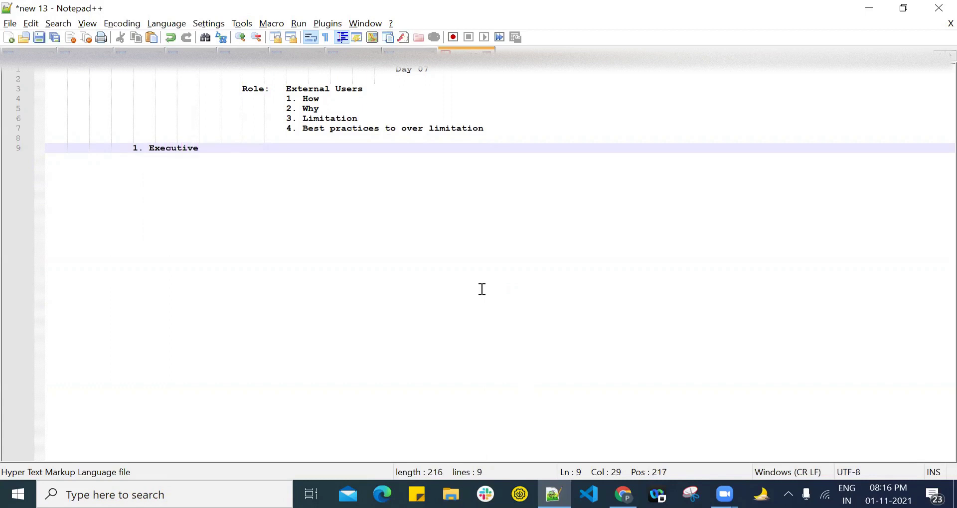
key("Return")
type("2. Ma")
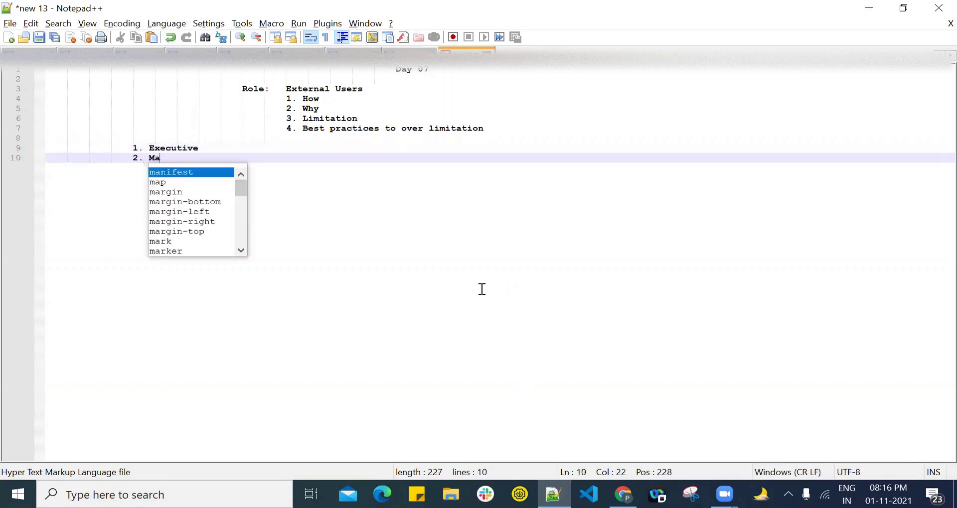
type("nager")
key("Return")
type("3. User")
Step: Check the Day07 user edit form, then highlight Executive, Manager and User in the notes
left_click(623, 494)
key("ctrl+shift+Tab")
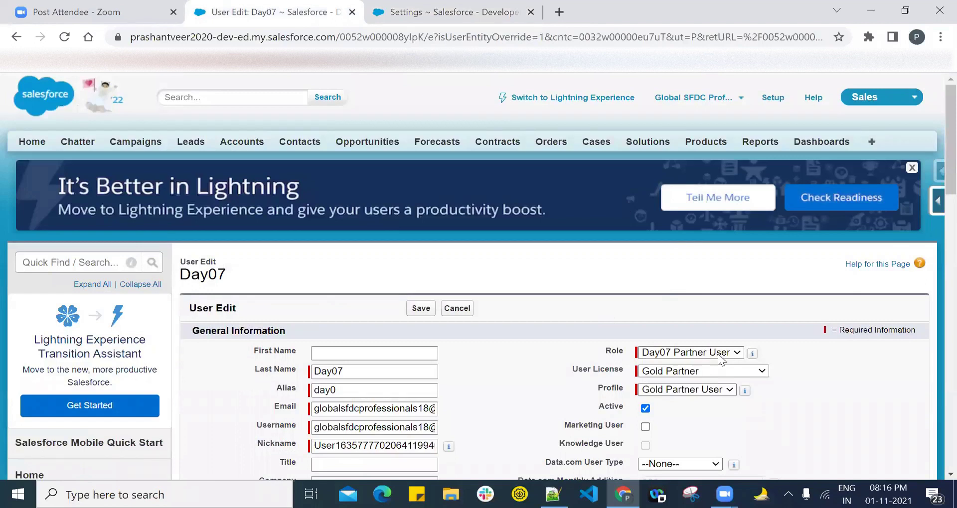
key("alt+Tab")
left_click(158, 150)
double_click(165, 148)
double_click(166, 158)
double_click(164, 170)
left_click(256, 230)
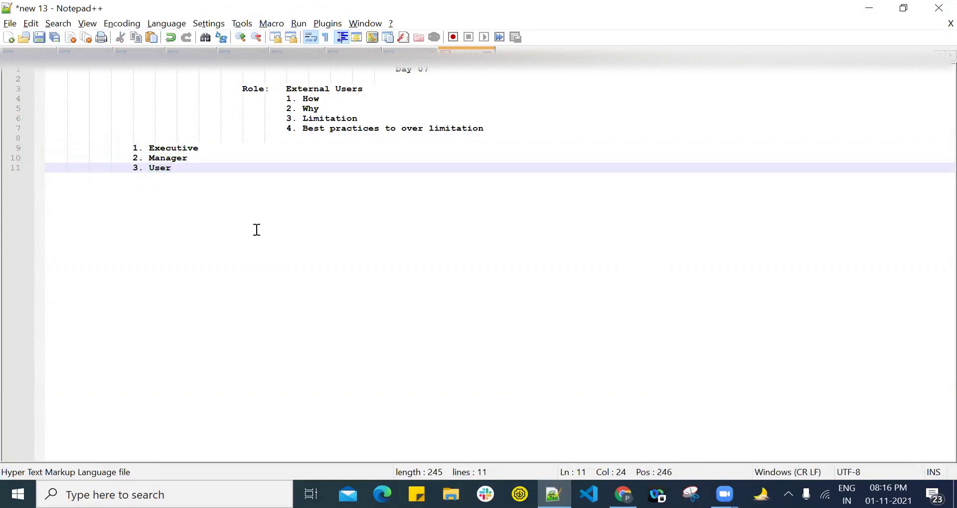
key("alt+Tab")
left_click(438, 12)
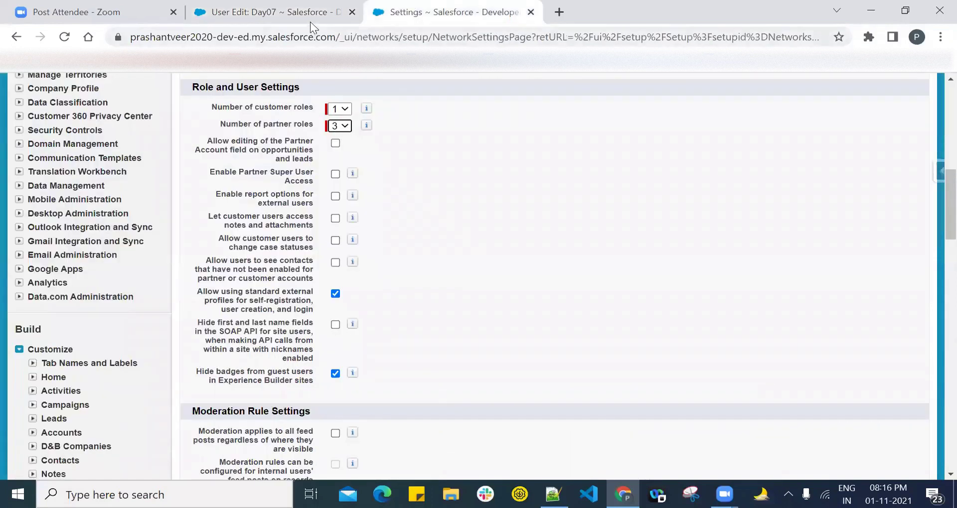
Step: Save the Digital Experiences settings with 3 partner roles, then cancel the Day07 user edit form
left_click(301, 10)
left_click(409, 12)
left_click(340, 9)
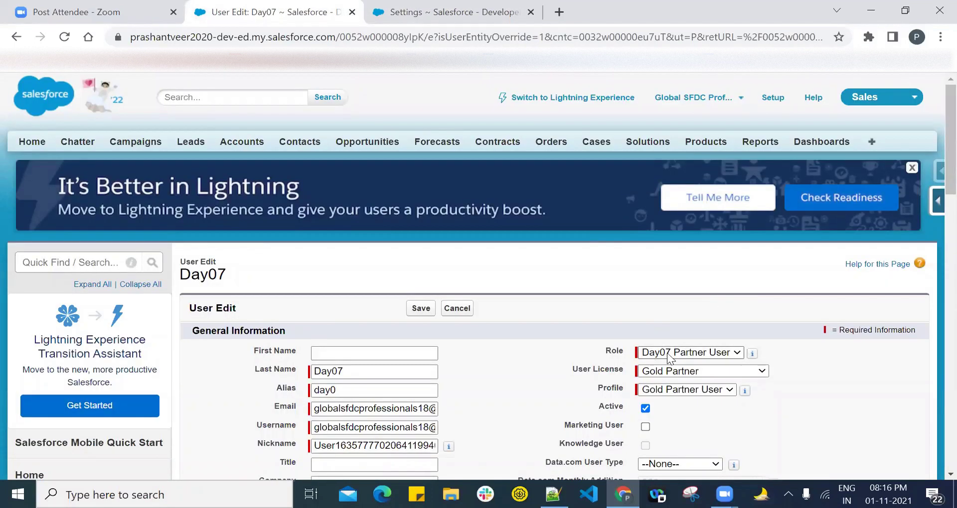
left_click(448, 12)
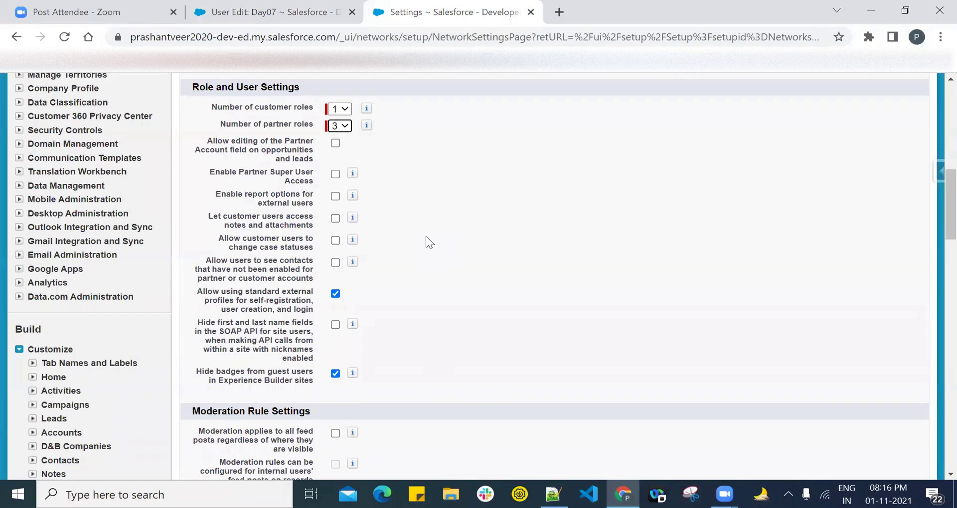
scroll(551, 226, "up", 15)
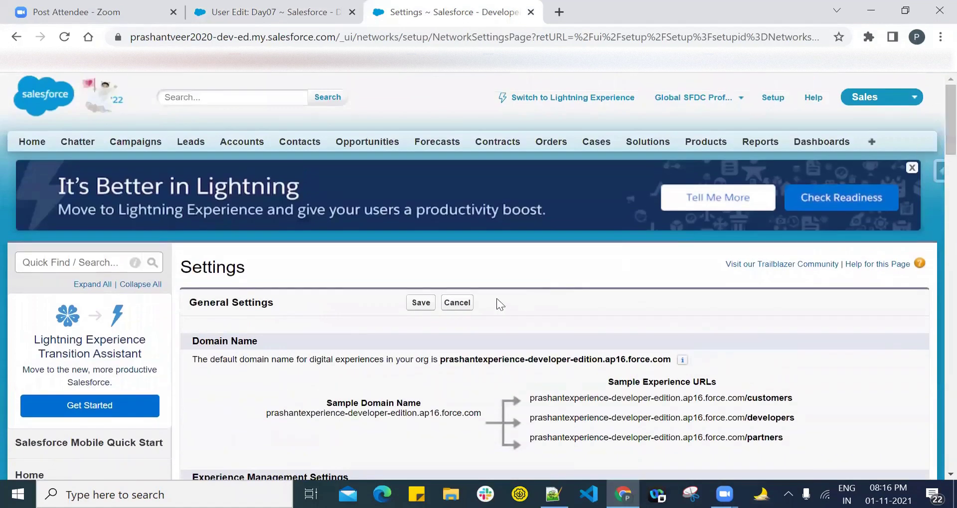
left_click(421, 303)
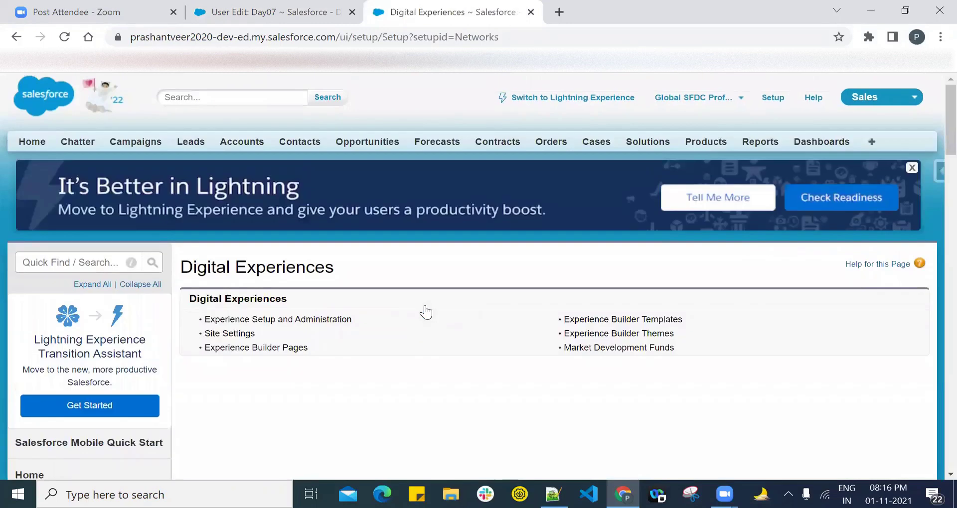
left_click(282, 7)
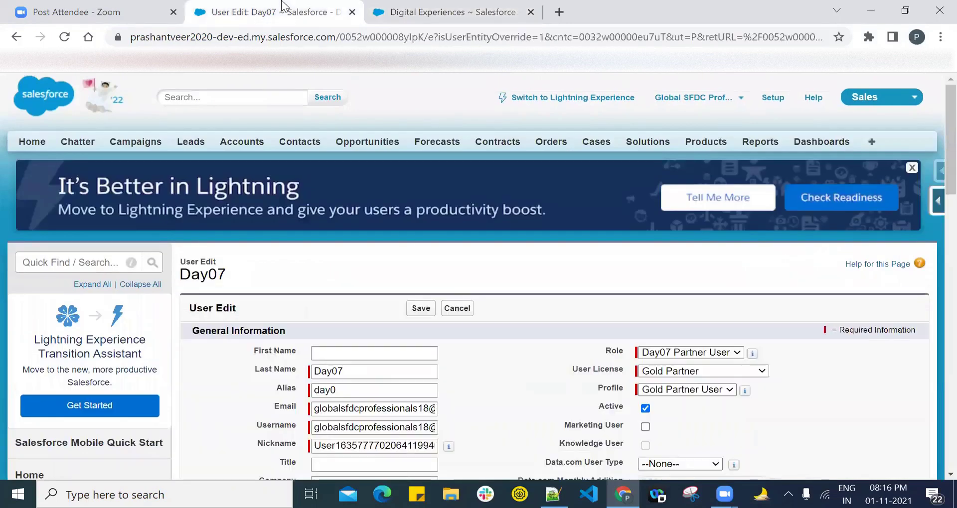
left_click(457, 308)
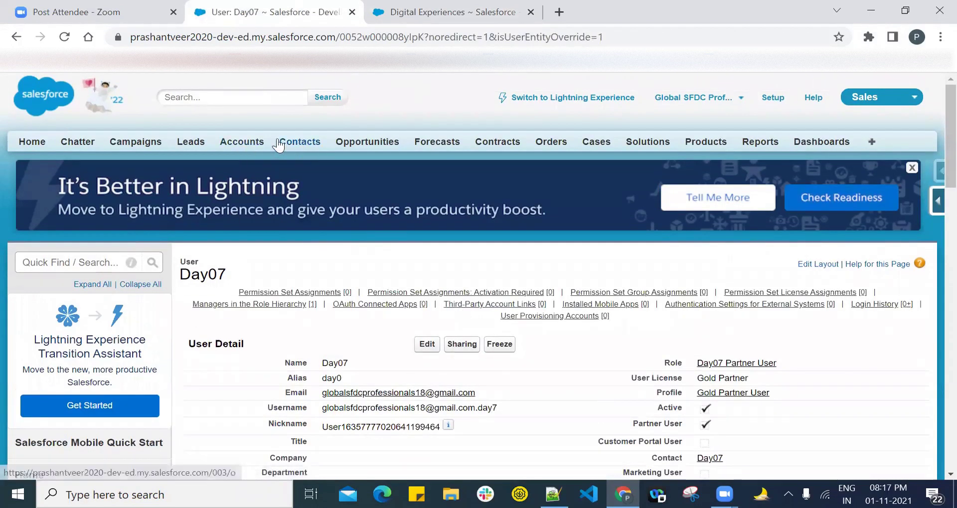
Step: Add a new contact with last name Day07-1 on the Day07 account and save it
left_click(244, 144)
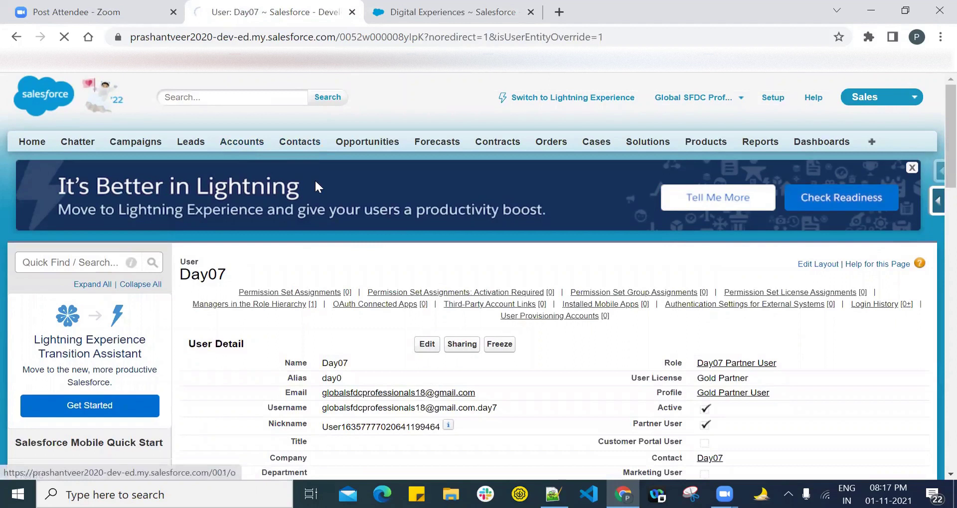
left_click(202, 380)
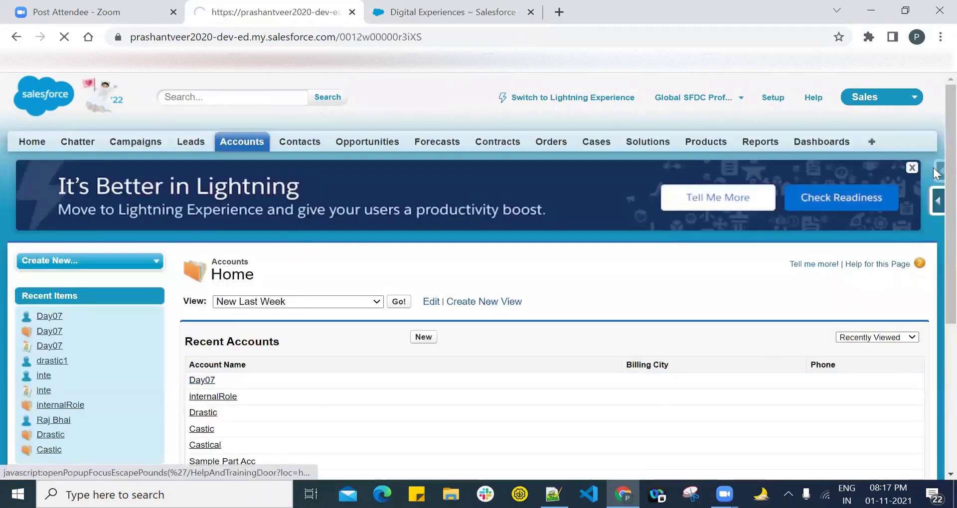
scroll(933, 131, "down", 12)
left_click(441, 213)
scroll(361, 225, "down", 5)
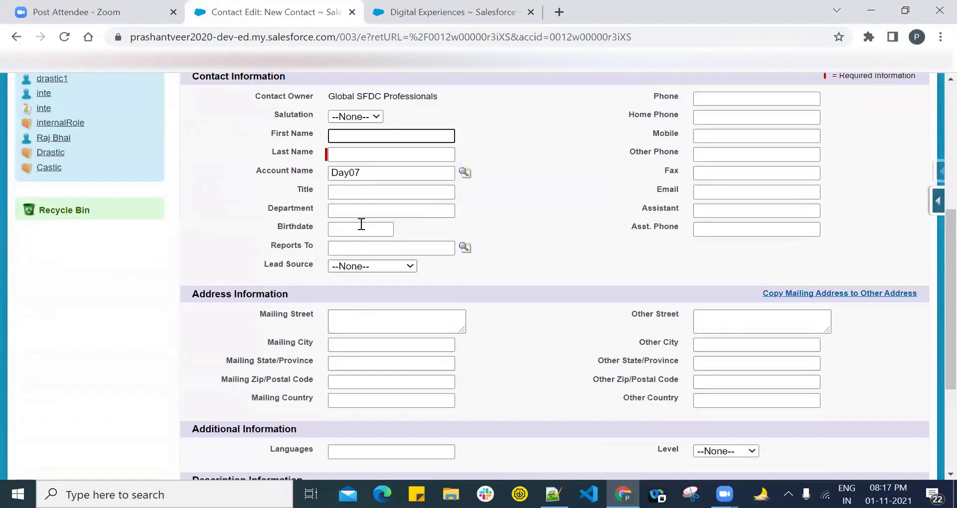
left_click(352, 155)
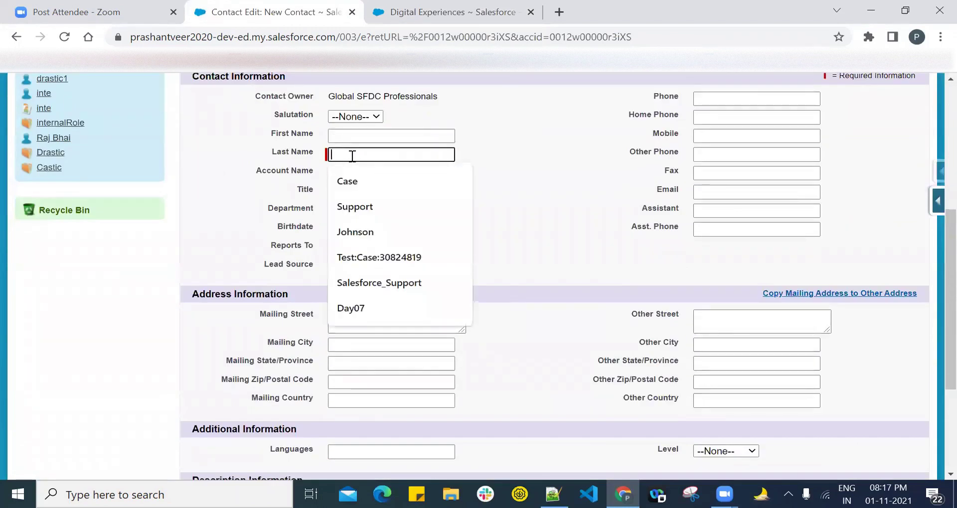
type("Day")
type("07")
key("BackSpace")
type("7-")
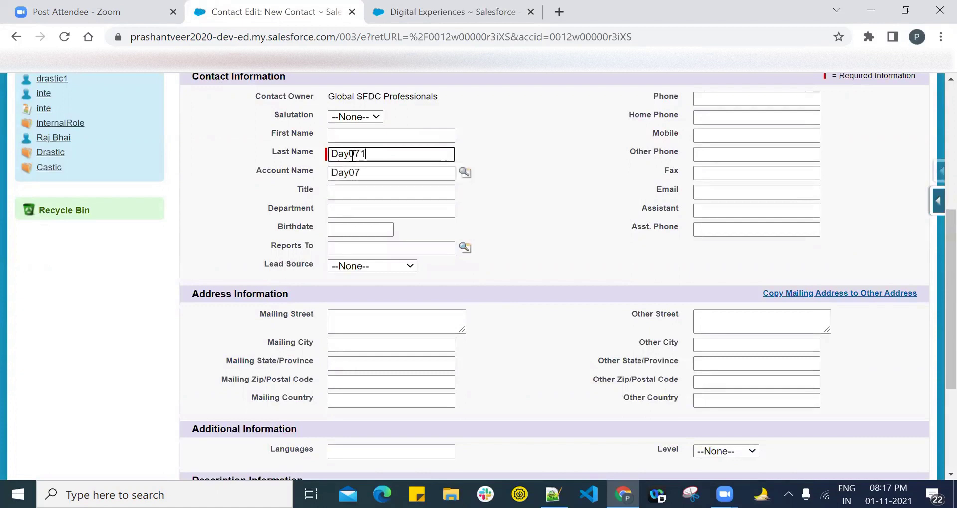
type("1")
left_click(525, 156)
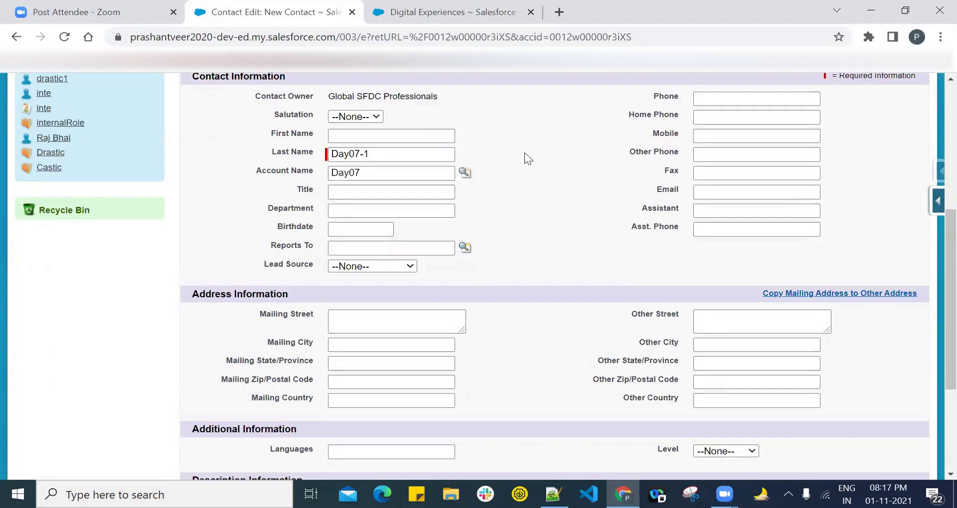
scroll(935, 251, "up", 3)
left_click(433, 176)
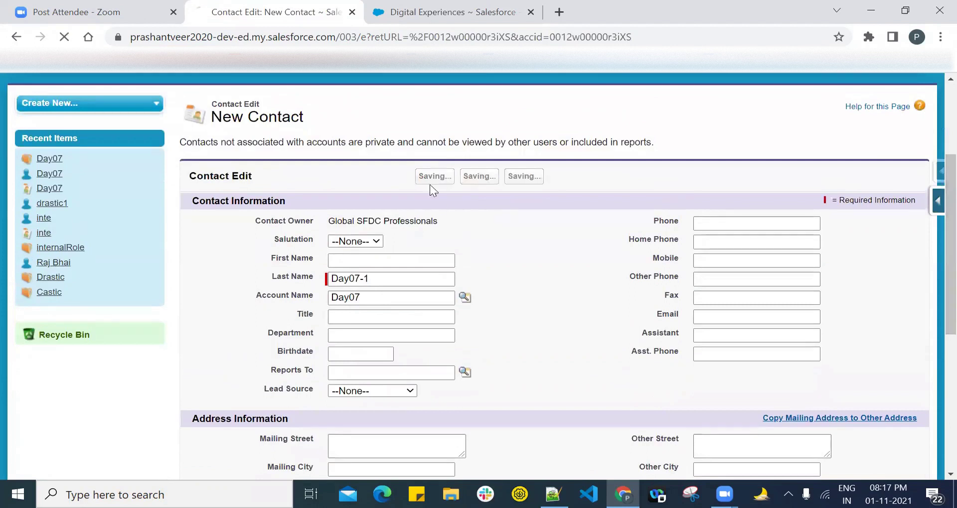
Step: Start Enable Partner User for Day07-1, see only Day07 Partner User offered as role, and cancel
scroll(933, 137, "down", 10)
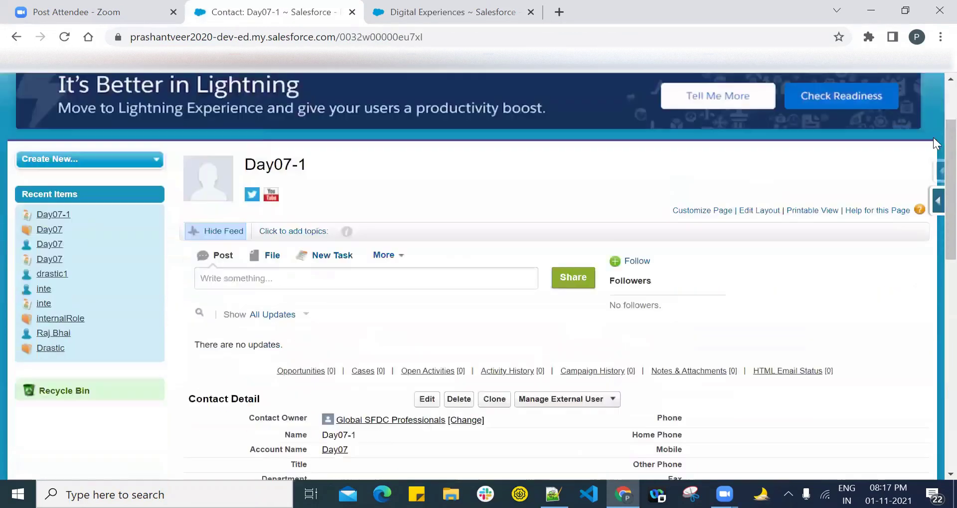
left_click(613, 179)
left_click(574, 210)
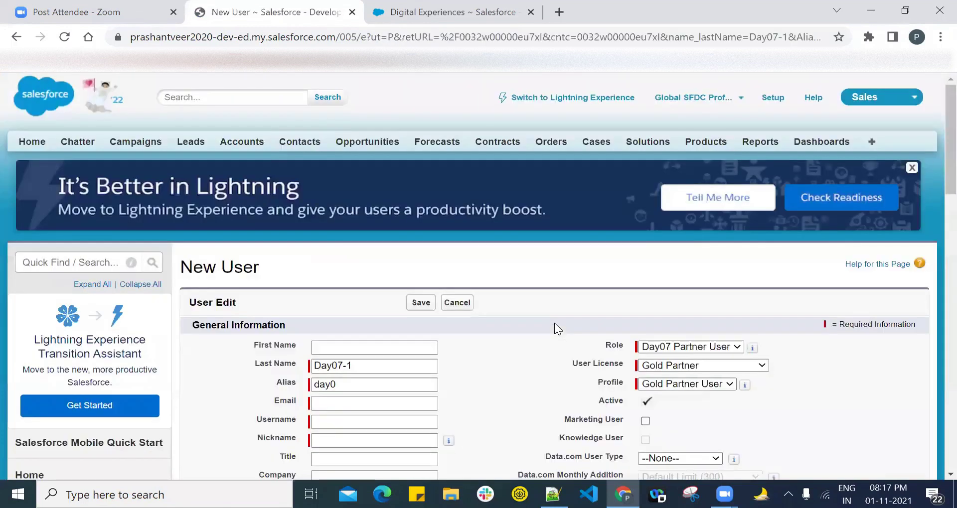
left_click(690, 347)
left_click(691, 347)
left_click(691, 347)
left_click(691, 346)
left_click(691, 347)
left_click(691, 347)
left_click(691, 347)
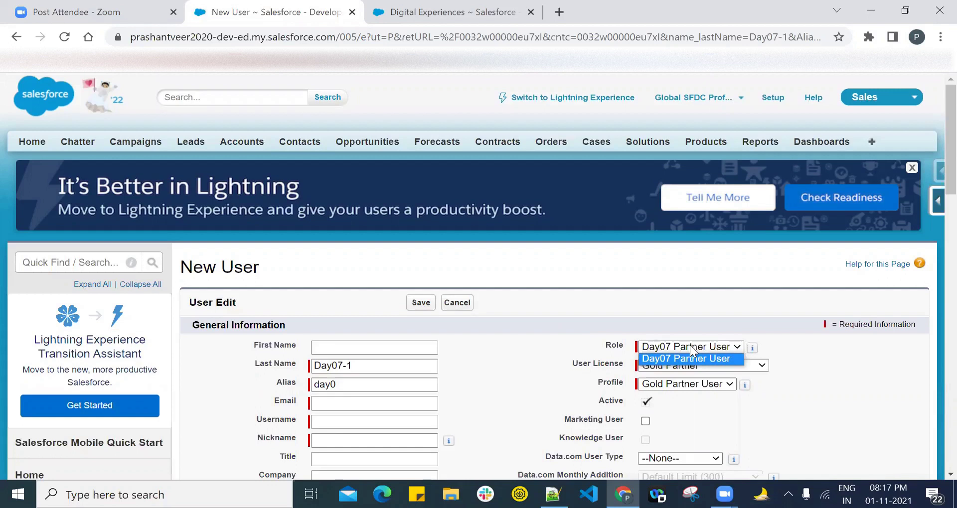
left_click(458, 304)
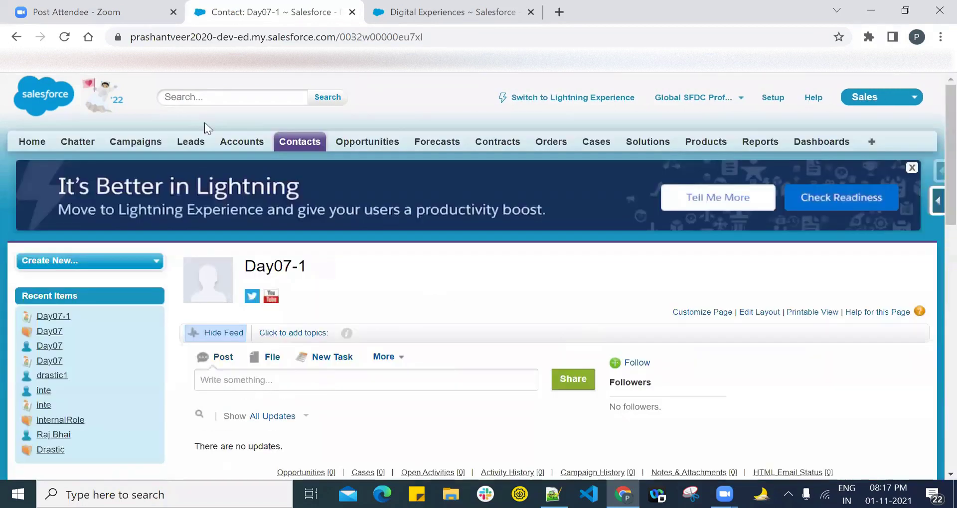
left_click(245, 142)
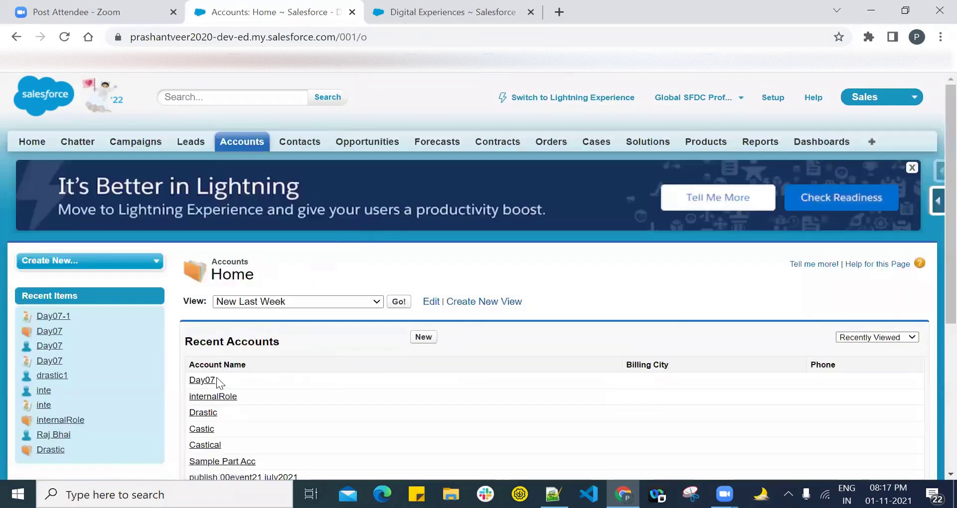
Step: Start a New Customer account and name it Day07-Ex2Acc
left_click(423, 337)
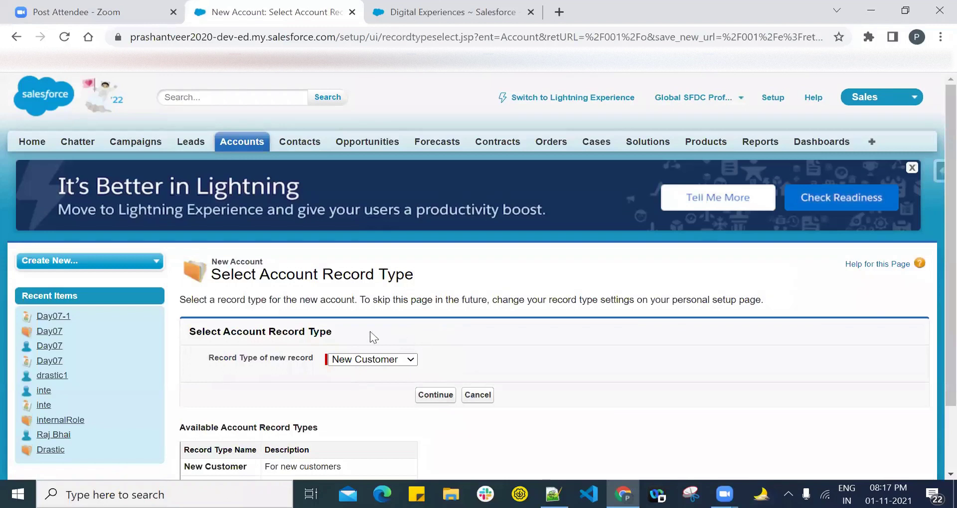
left_click(429, 398)
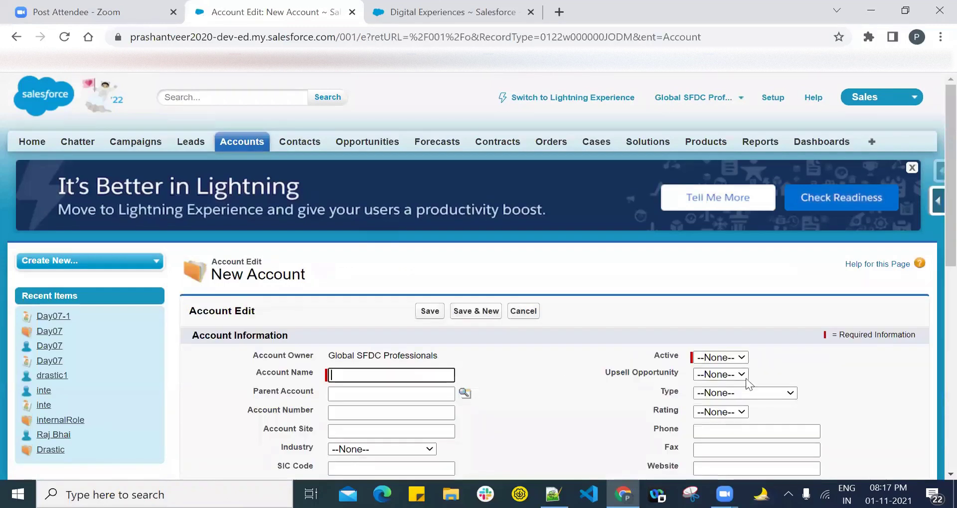
left_click(375, 375)
type("Day07-Ex2")
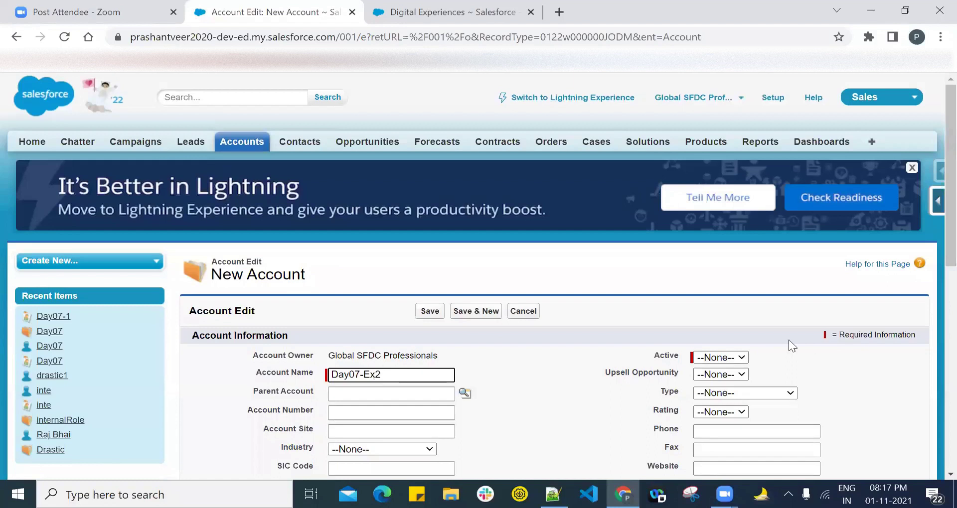
scroll(933, 265, "down", 4)
scroll(933, 271, "down", 3)
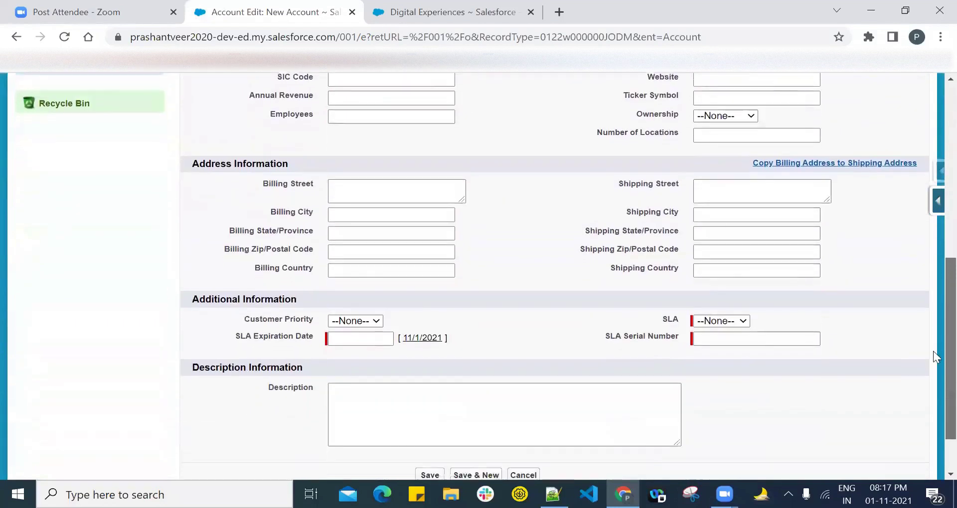
scroll(933, 268, "up", 4)
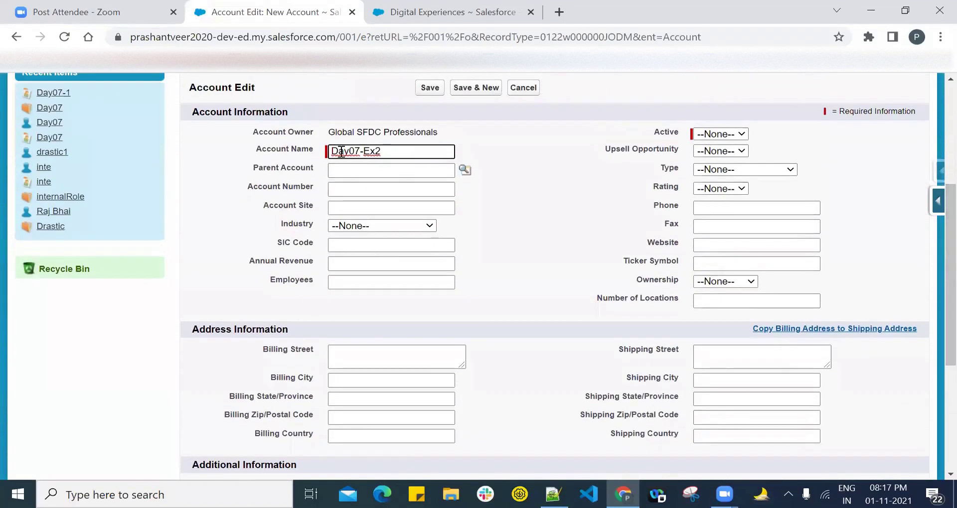
left_click_drag(384, 148, 299, 147)
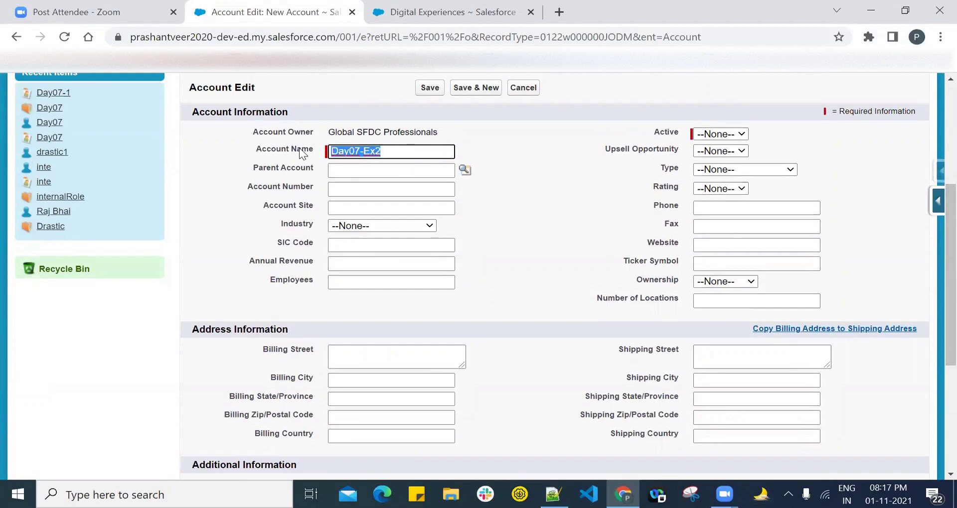
left_click(404, 152)
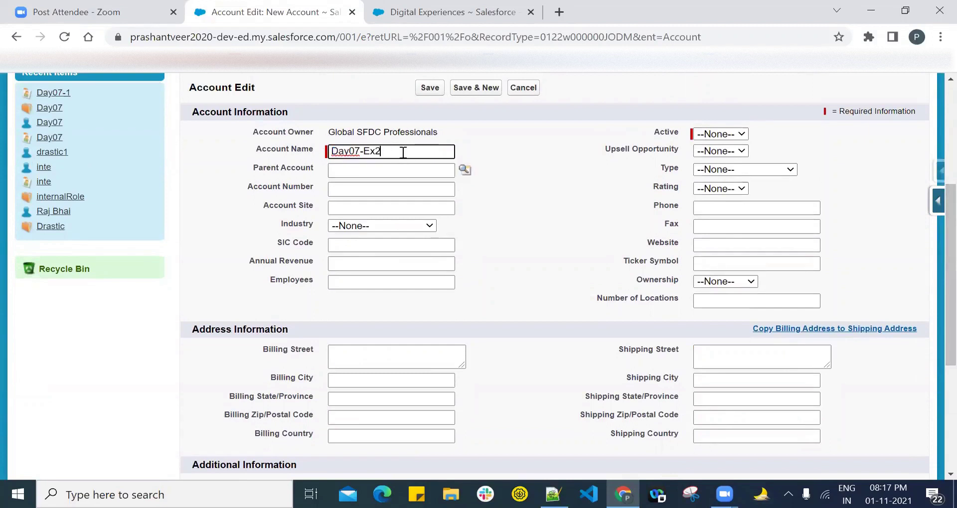
type("Acc")
Step: Copy the account name Day07-Ex2Acc into the Notepad++ notes below the role list
left_click_drag(400, 151, 330, 151)
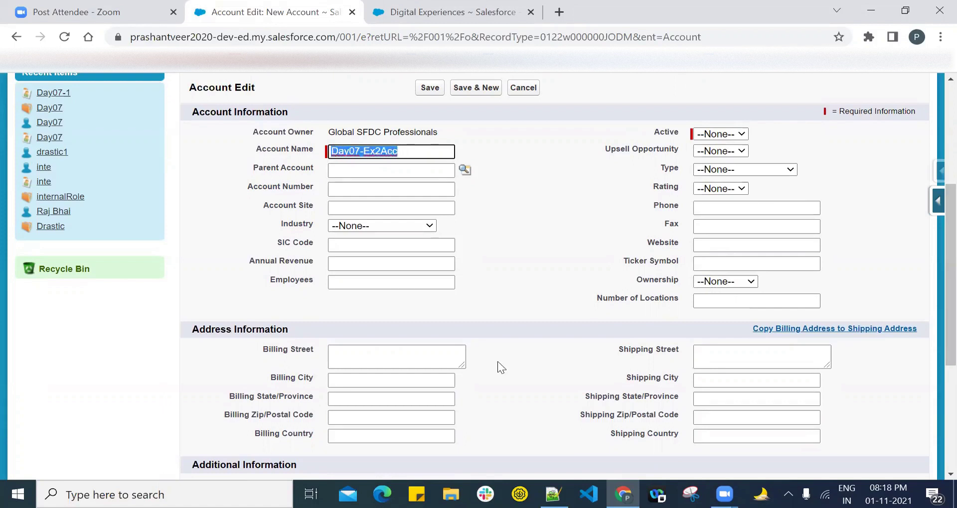
key("ctrl+c")
key("alt+Tab")
key("Return")
key("Return")
key("ctrl+v")
key("alt+Tab")
Step: Set SLA to Gold, serial number 124, expiration date 11/1/2021, and save the account
scroll(795, 303, "down", 5)
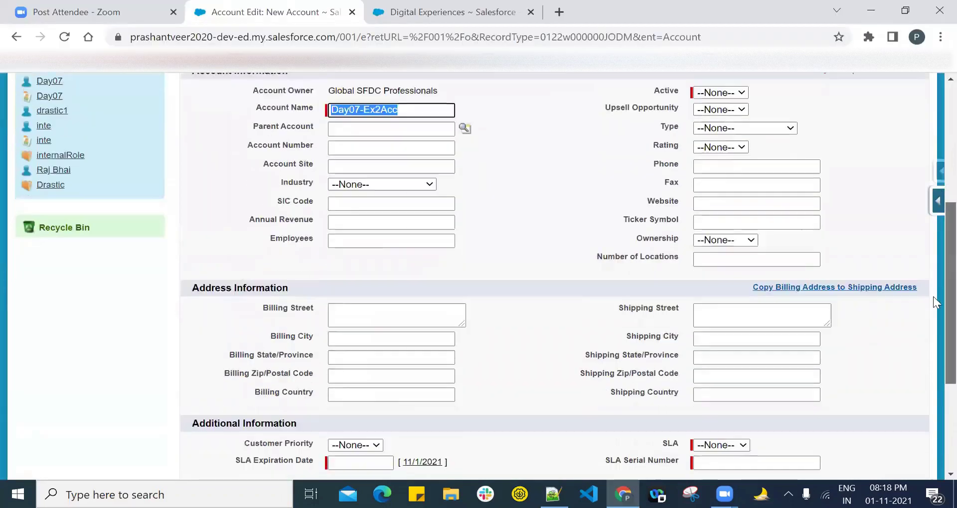
left_click(726, 273)
left_click(723, 292)
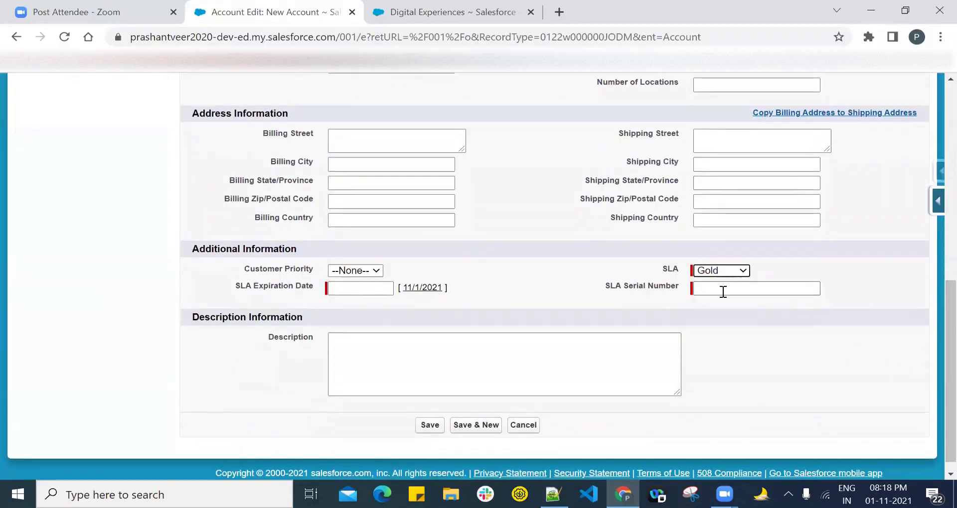
left_click(720, 291)
type("124")
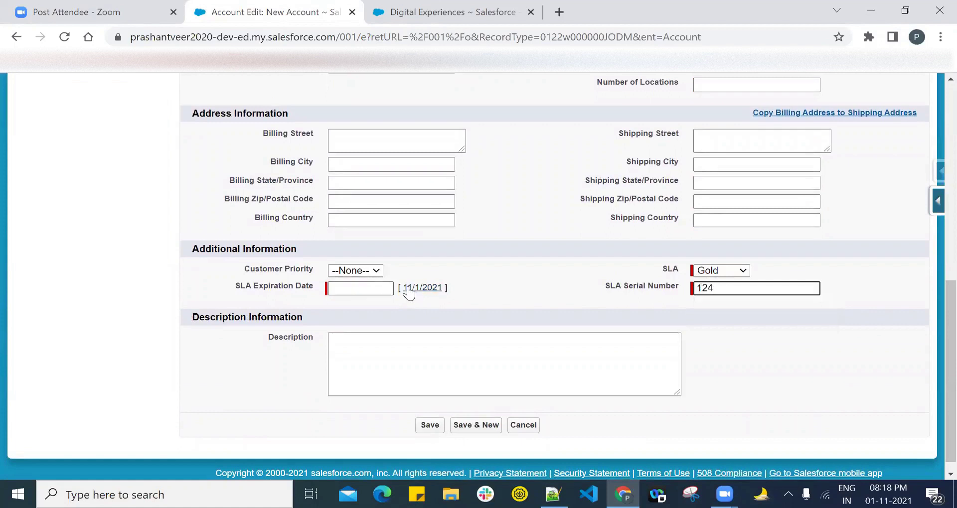
left_click(411, 290)
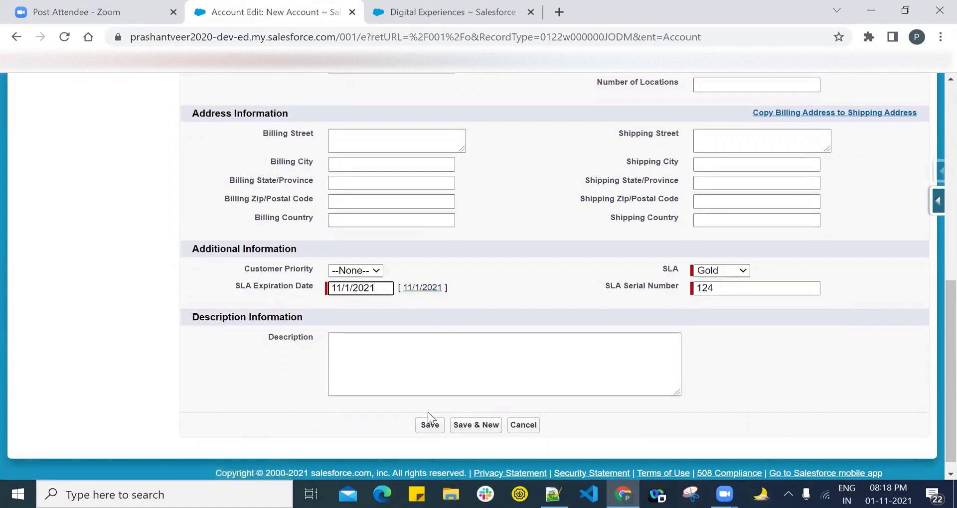
scroll(935, 380, "down", 1)
left_click(429, 410)
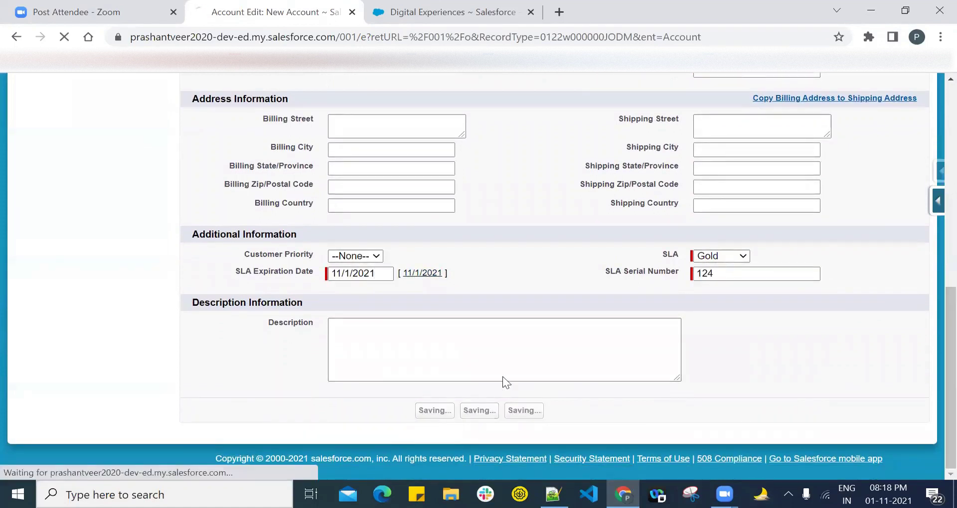
Step: Set Day07-Ex2Acc's Active field to Yes and save the account
left_click(718, 380)
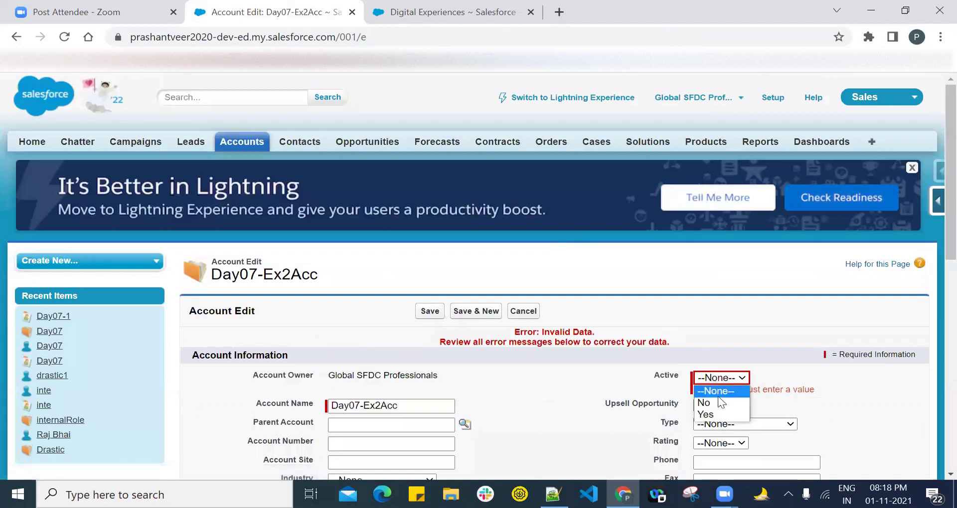
left_click(718, 415)
left_click(428, 312)
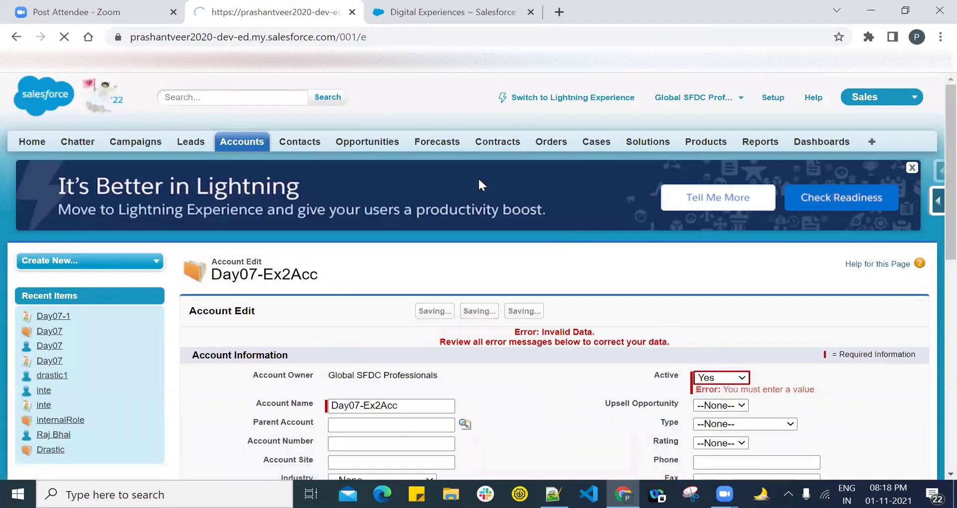
scroll(478, 182, "down", 4)
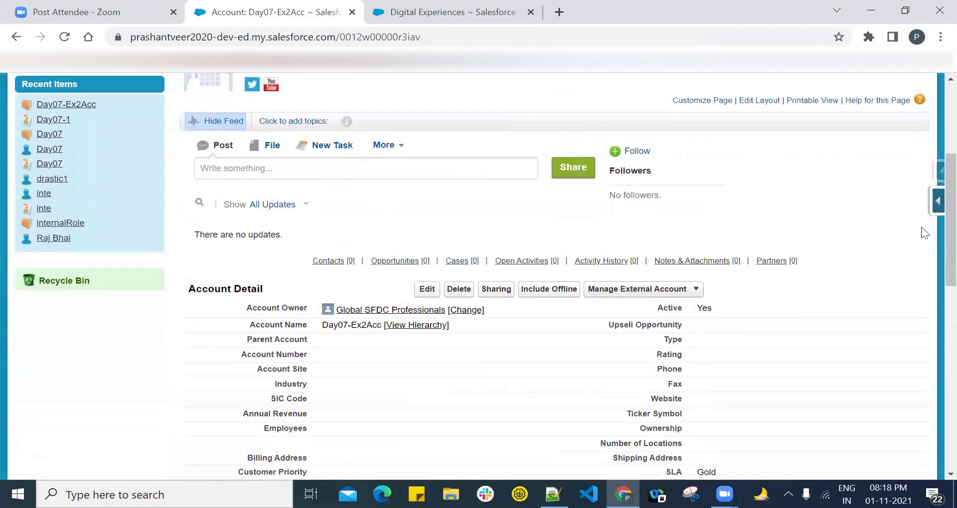
scroll(933, 229, "down", 5)
scroll(933, 229, "up", 2)
Step: Enable Day07-Ex2Acc as a partner account and start a new contact for it
left_click(668, 139)
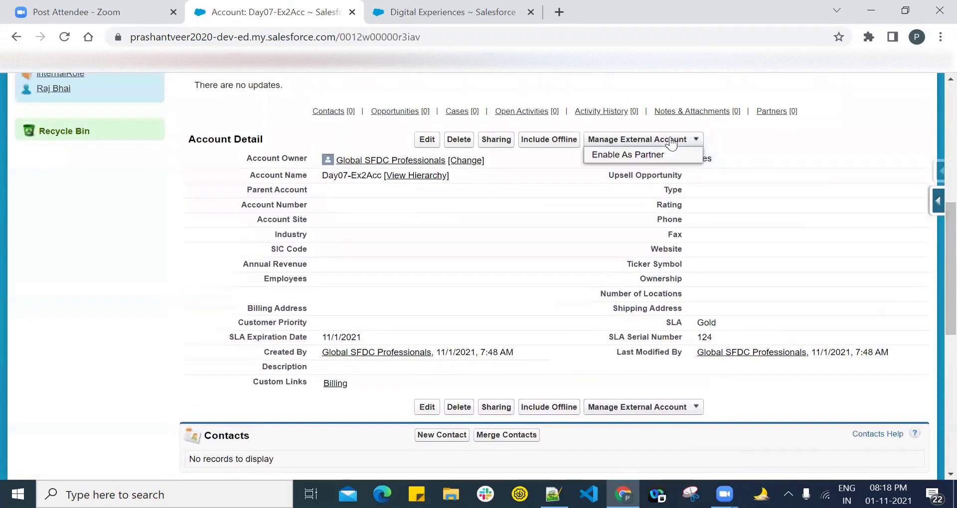
left_click(629, 155)
left_click(548, 185)
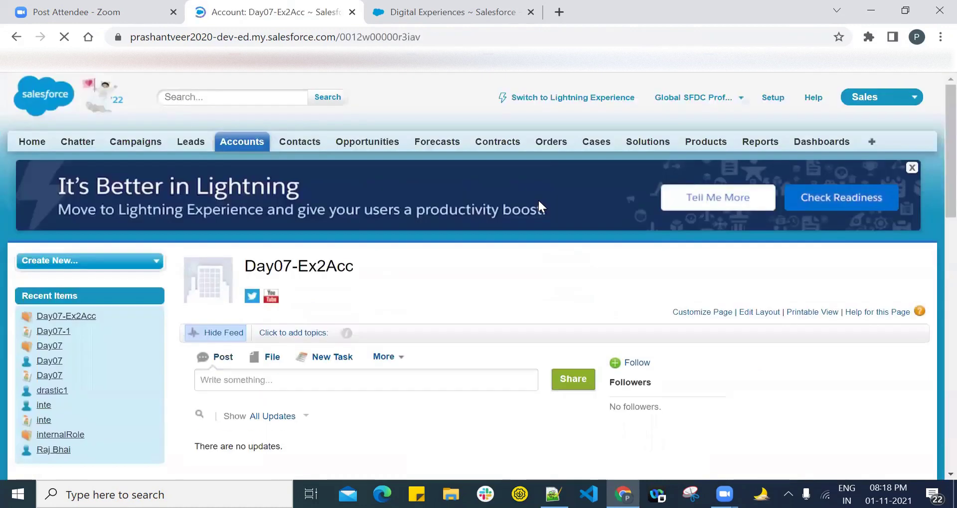
scroll(933, 283, "down", 10)
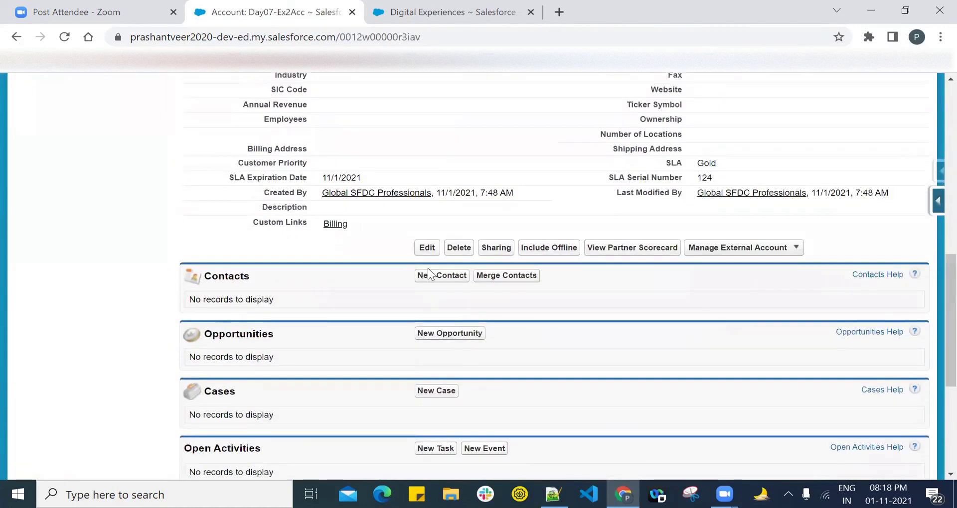
left_click(437, 277)
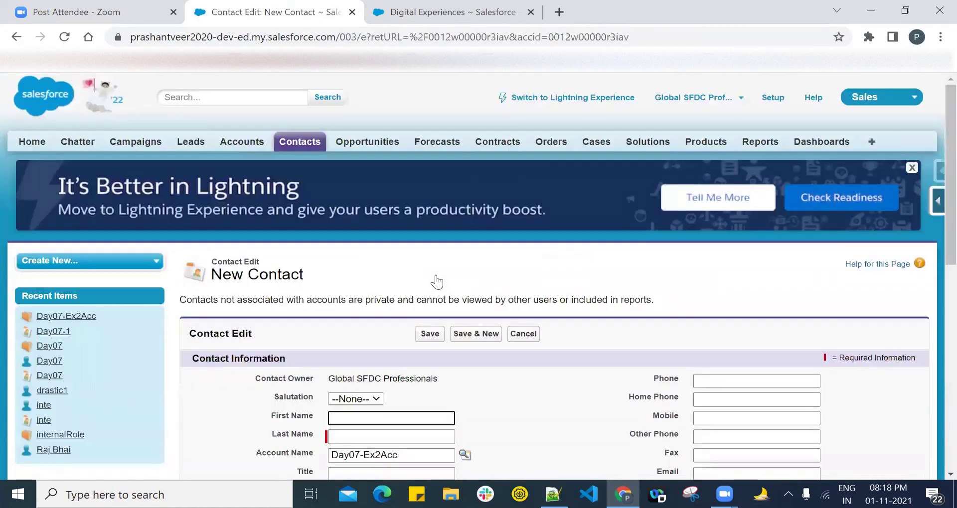
Step: Enter Con01 as the new contact's last name
scroll(436, 282, "down", 4)
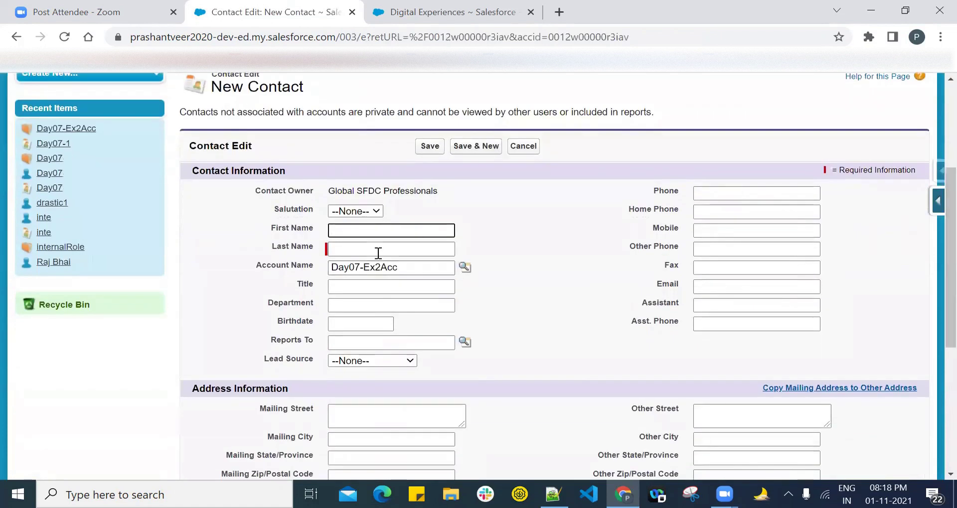
left_click(365, 252)
type("Day")
key("BackSpace")
key("BackSpace")
key("BackSpace")
type("Co")
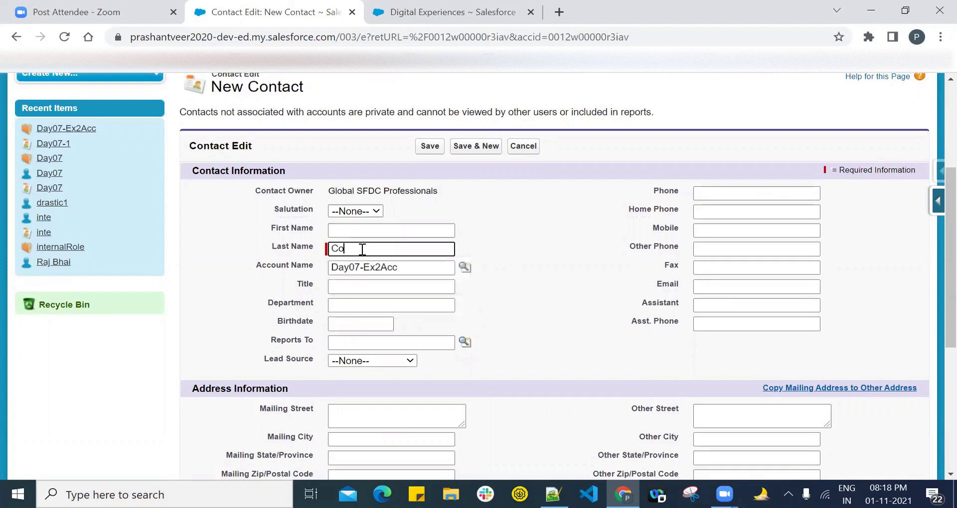
type("n01")
Step: Copy Con01 and paste it on a new line in Notepad++
left_click_drag(362, 249, 312, 250)
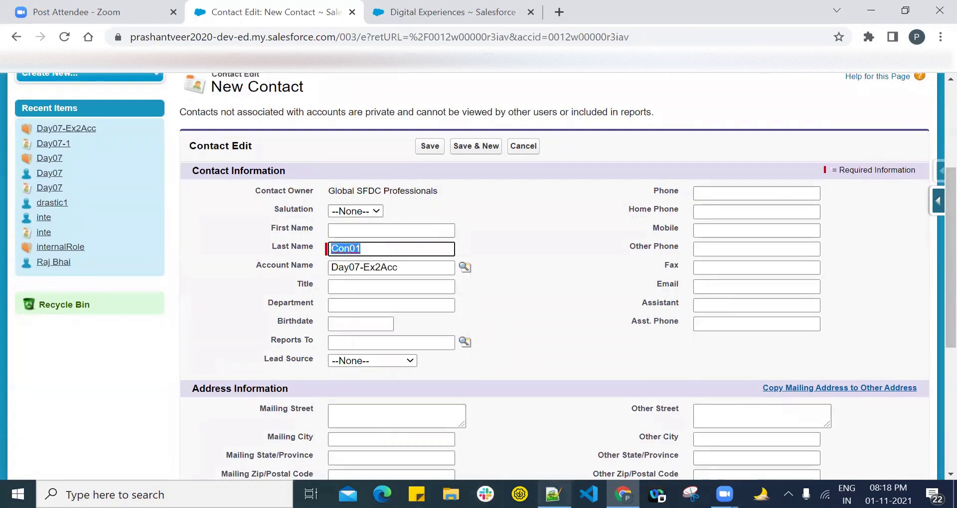
key("ctrl+c")
key("alt+Tab")
key("Return")
key("ctrl+v")
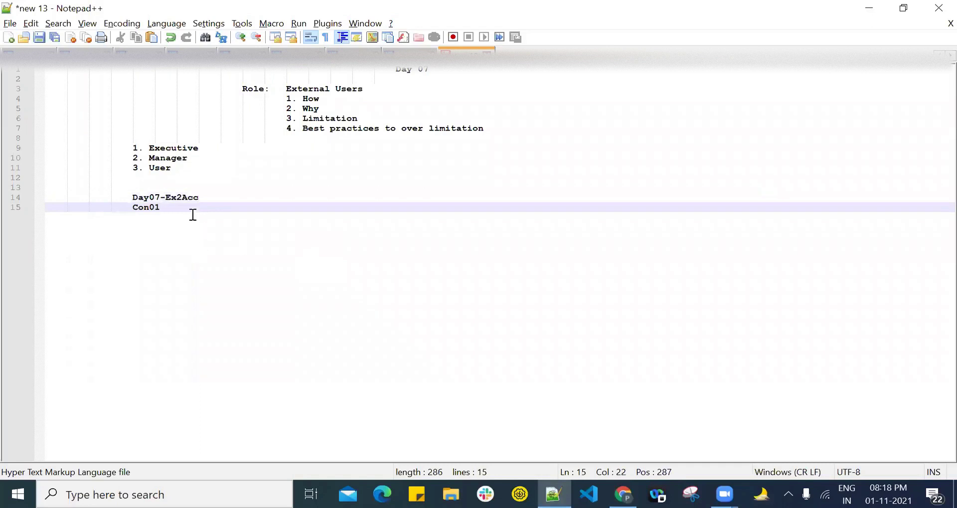
Step: Append '== Account' to the Day07-Ex2Acc line and '== Contact' to the Con01 line
left_click(213, 197)
type("== Account")
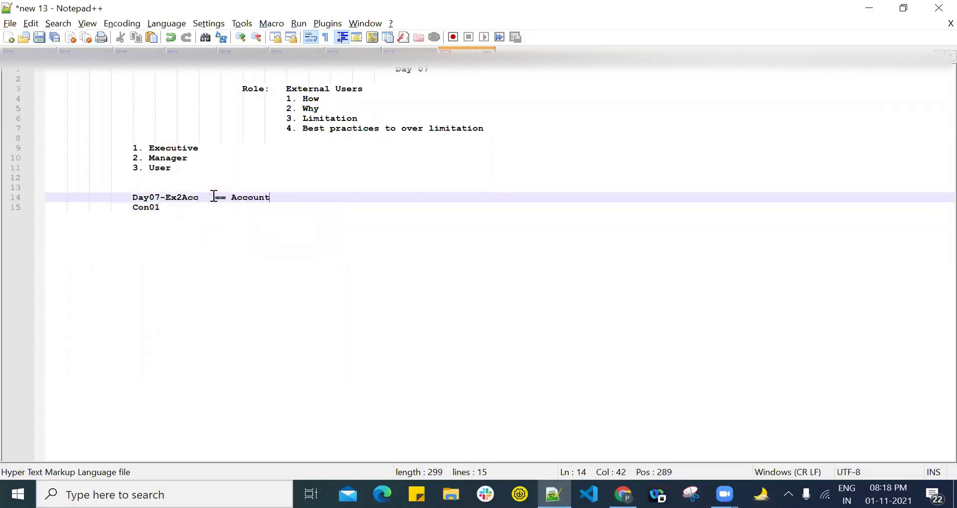
left_click(178, 210)
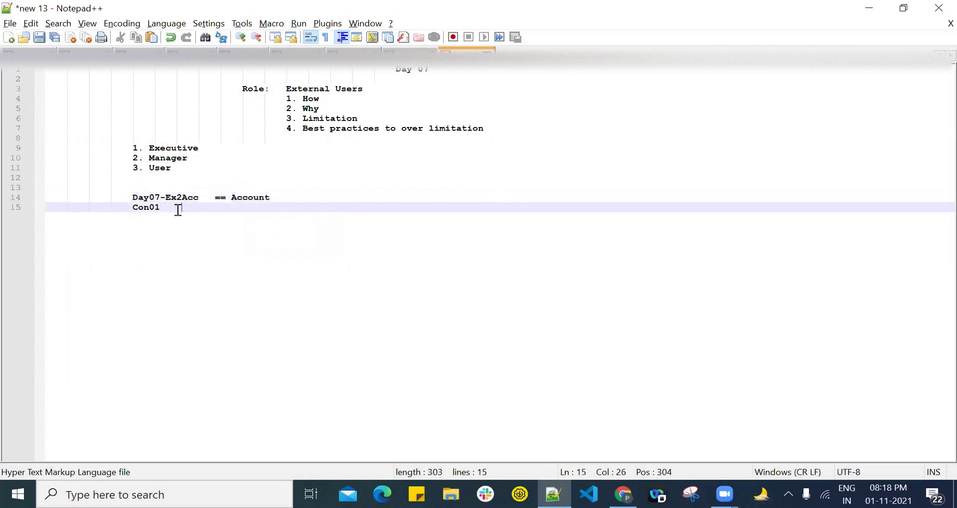
type("== Contact")
key("alt+Tab")
Step: Save contact Con01 and enable it as a partner user
key("Return")
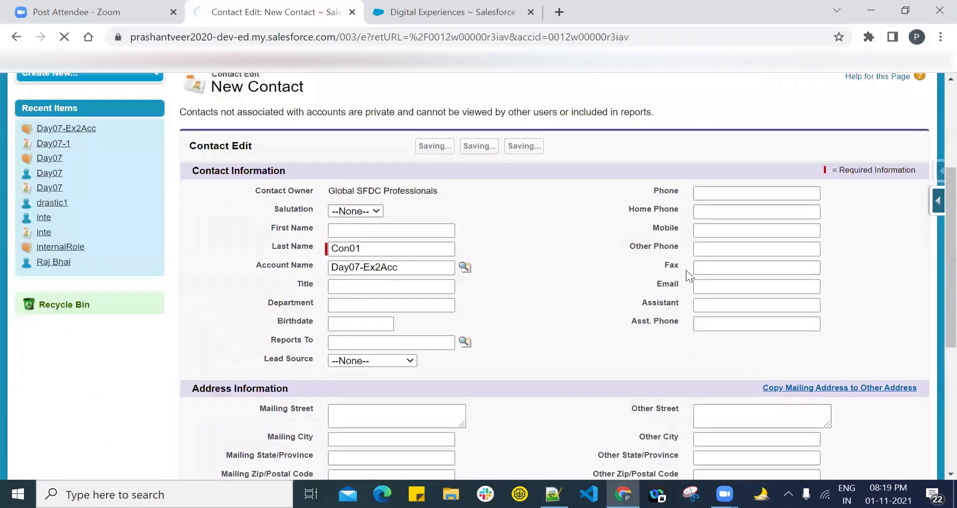
scroll(534, 223, "down", 6)
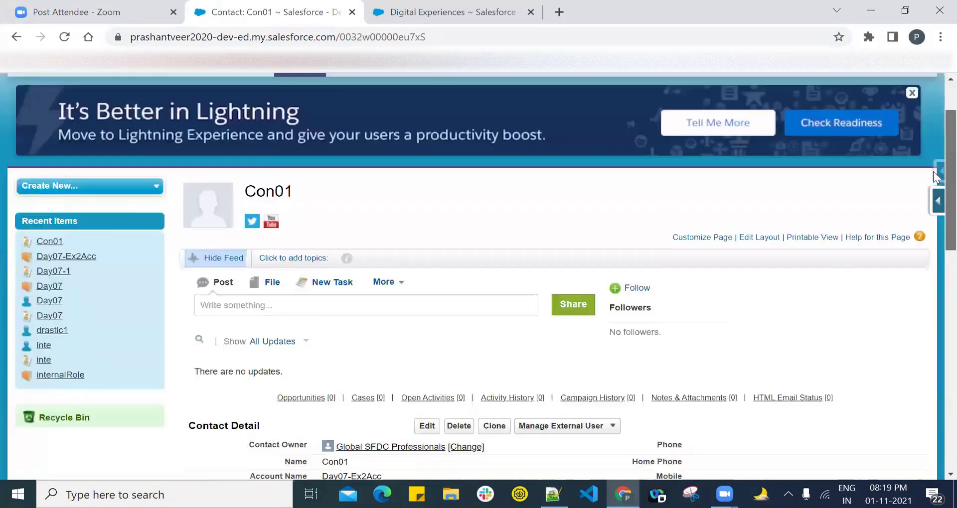
left_click(582, 205)
left_click(534, 234)
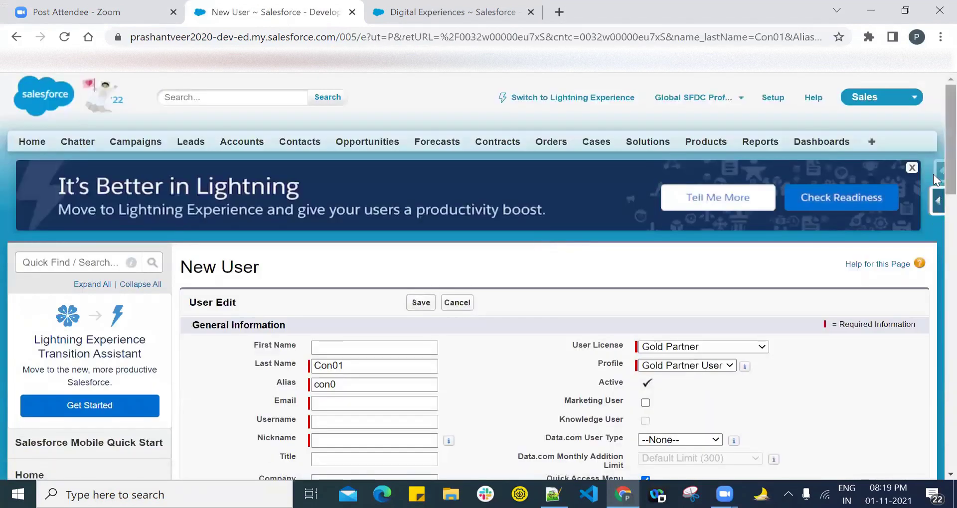
scroll(936, 217, "down", 3)
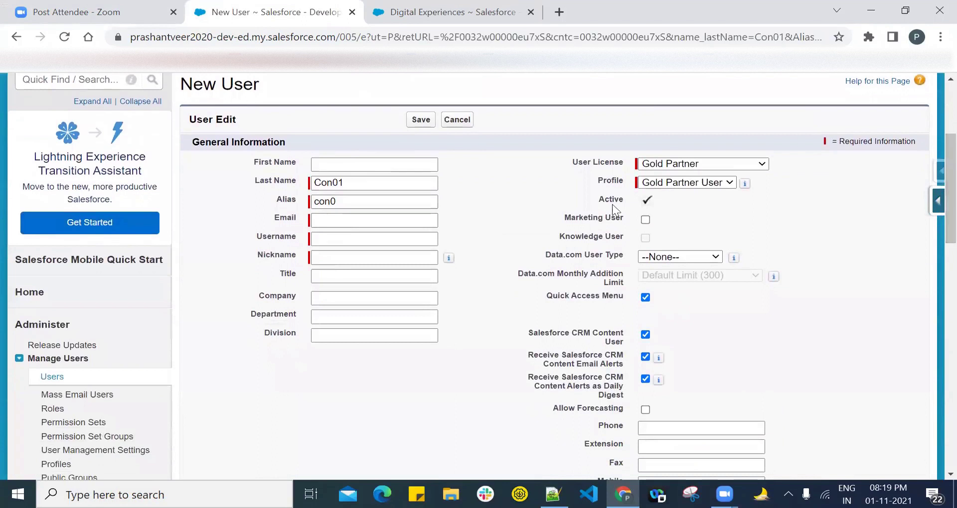
Step: Fill in the partner user's email and username, then save and confirm
left_click(333, 218)
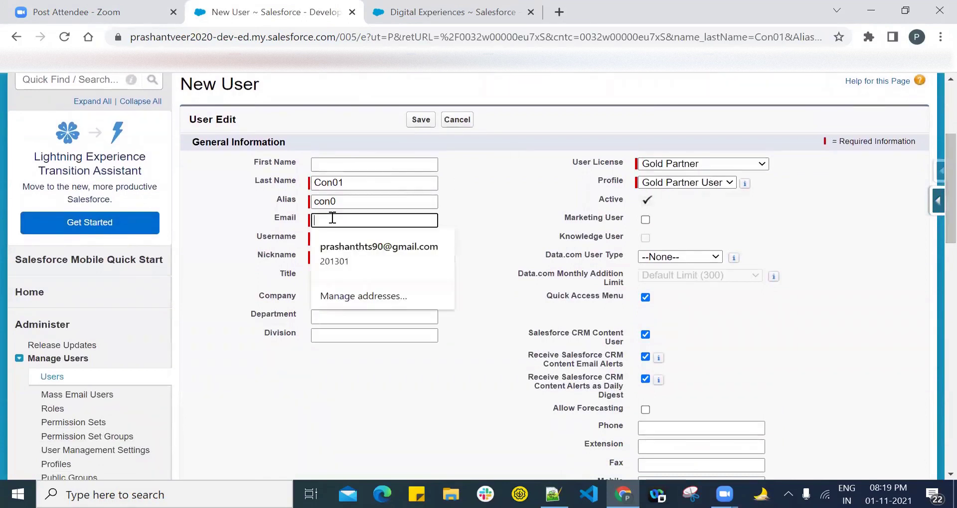
type("glo")
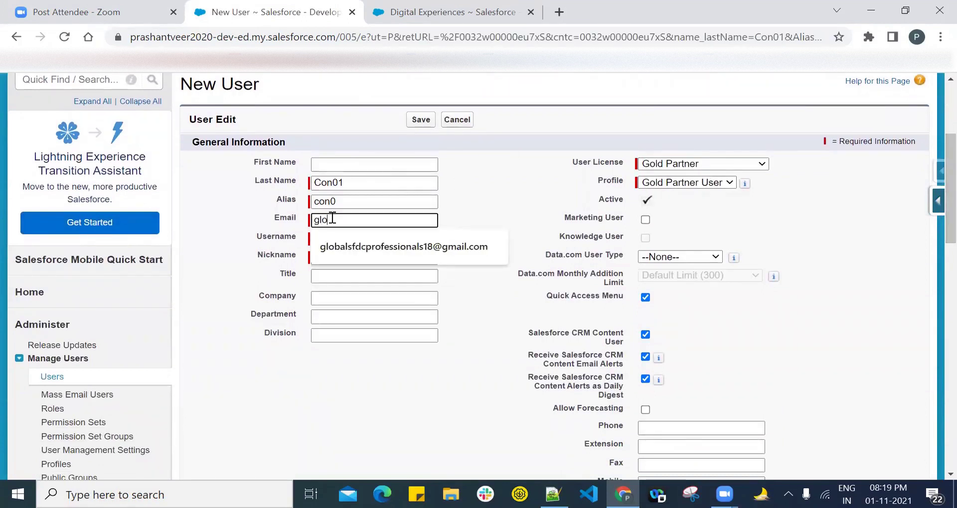
key("Down")
key("Tab")
key("End")
type(".con")
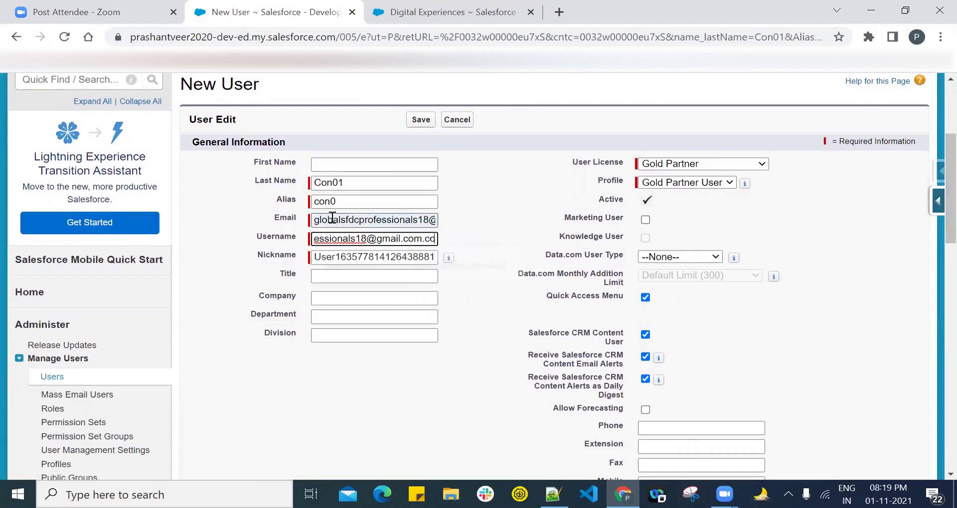
left_click(491, 182)
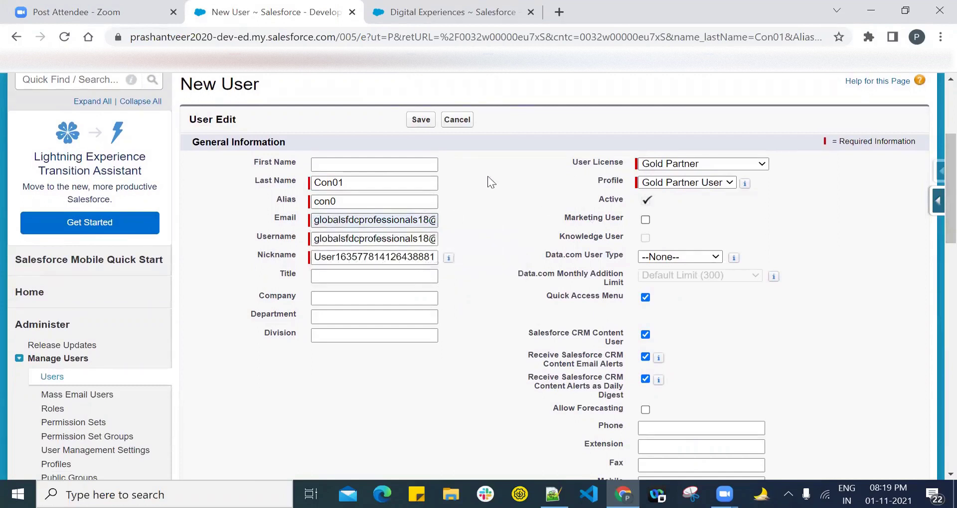
left_click(418, 121)
left_click(540, 175)
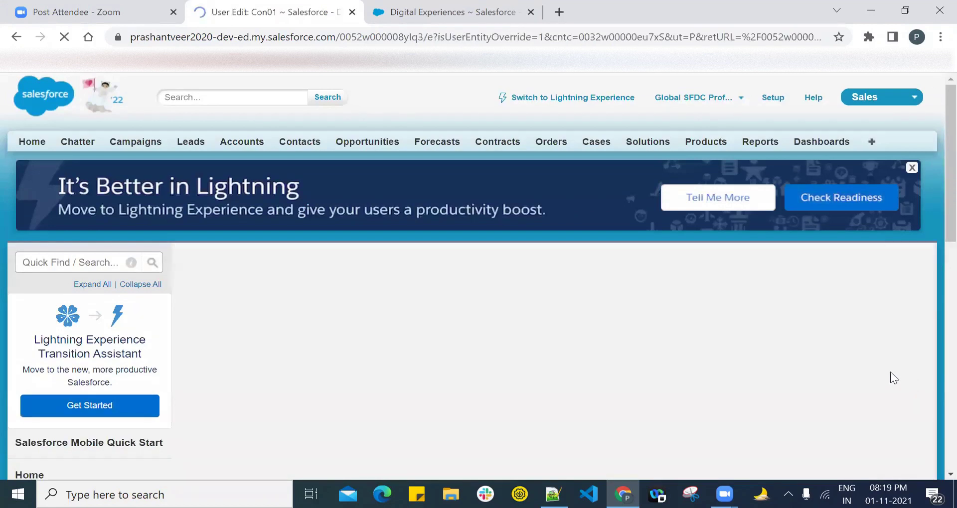
Step: Review Con01's available partner roles, keep Partner User, and cancel the user edit
left_click(770, 354)
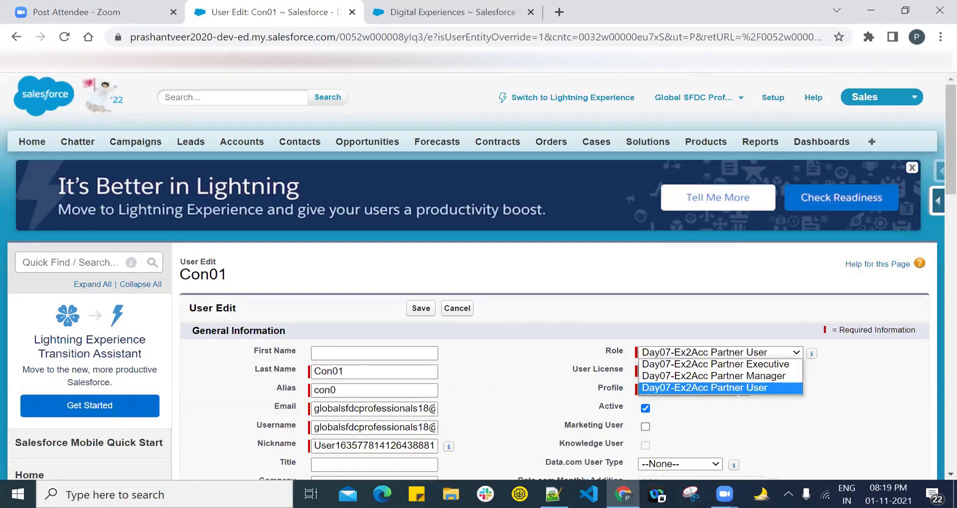
left_click(553, 495)
left_click_drag(137, 200, 199, 197)
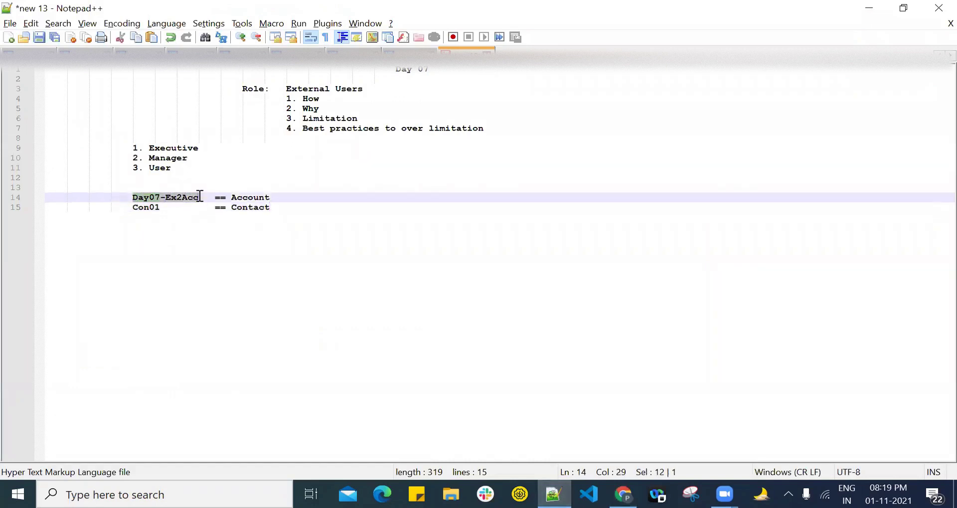
left_click(623, 494)
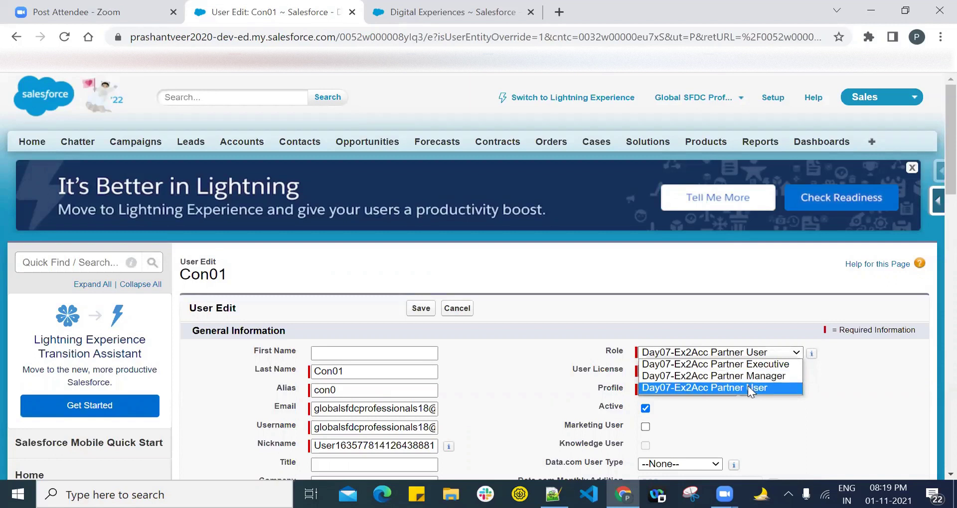
left_click(756, 414)
left_click(450, 315)
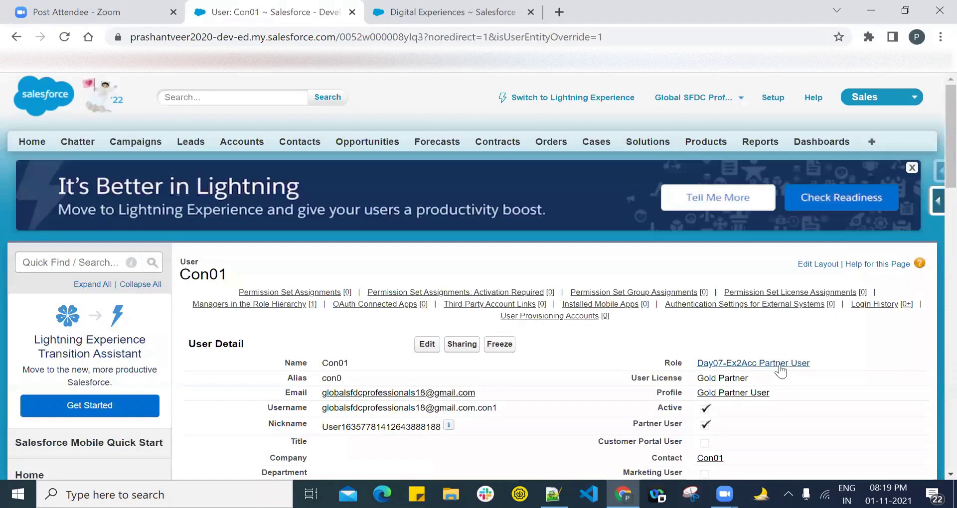
Step: Reopen Con01's user edit form, recheck the role list, and go to Digital Experiences
left_click(427, 344)
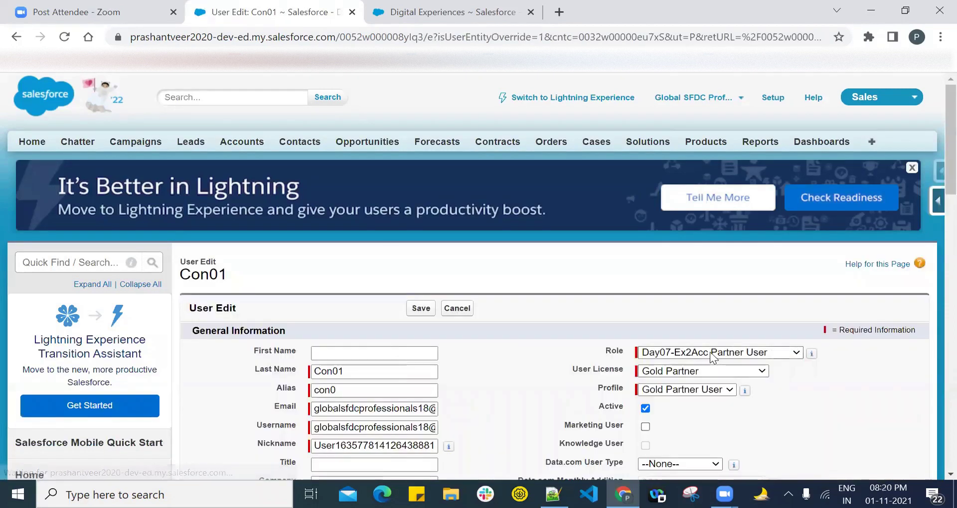
left_click(710, 352)
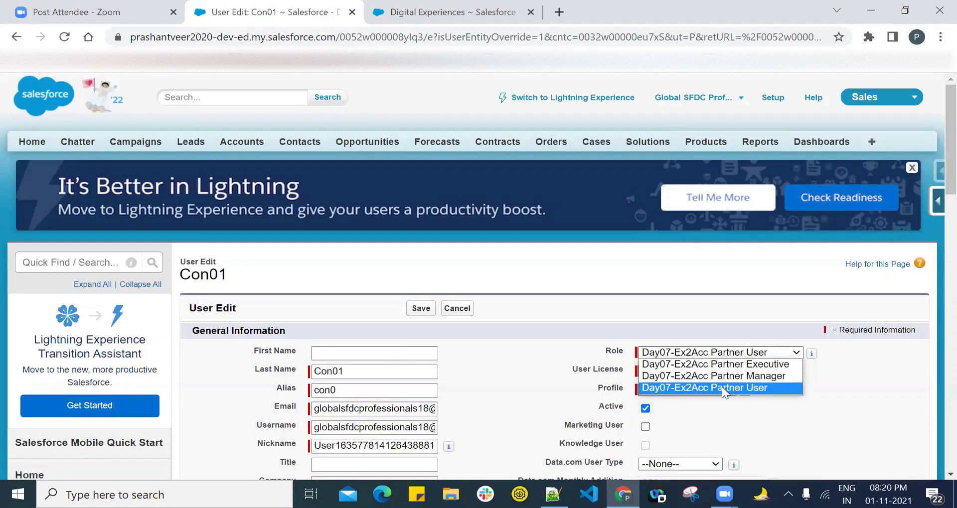
left_click(459, 12)
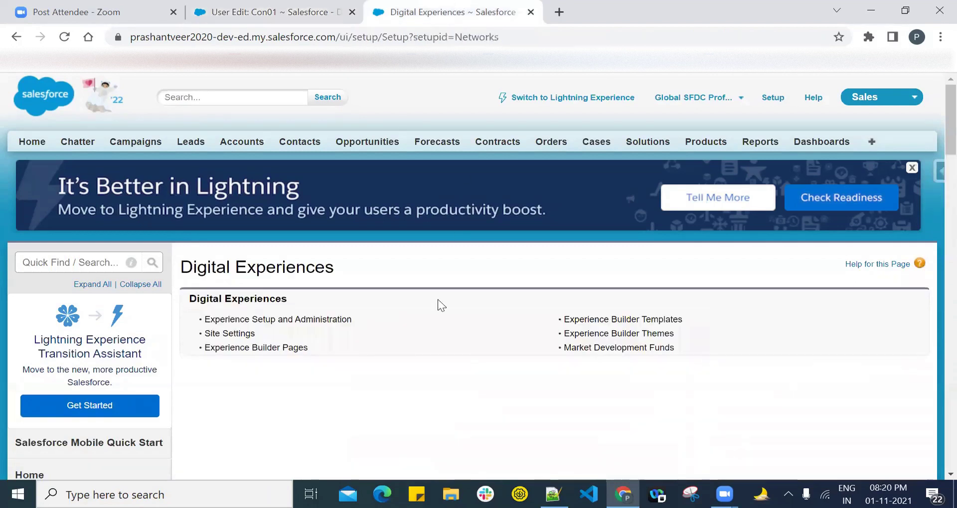
Step: Open the Digital Experiences site settings and compare with Con01's available partner roles
left_click(227, 334)
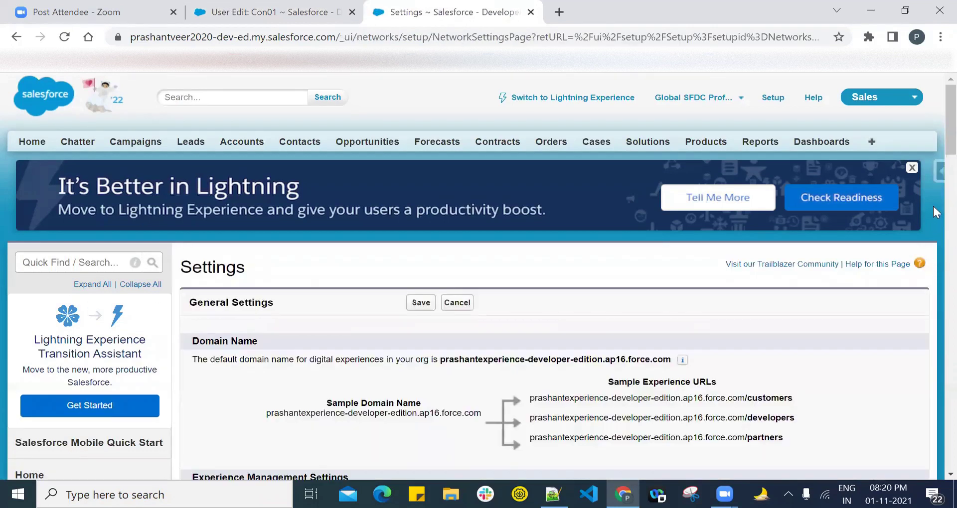
scroll(933, 256, "down", 10)
scroll(933, 249, "up", 3)
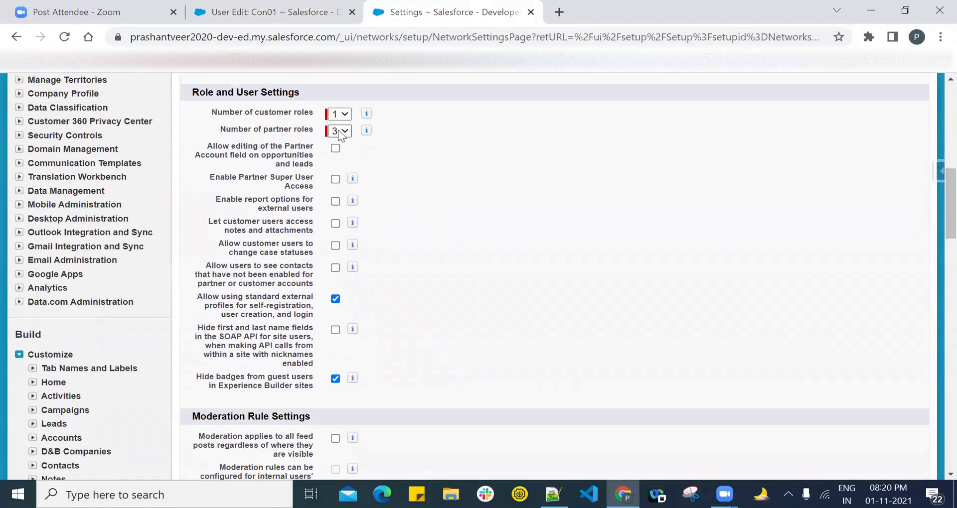
left_click(306, 10)
left_click(714, 352)
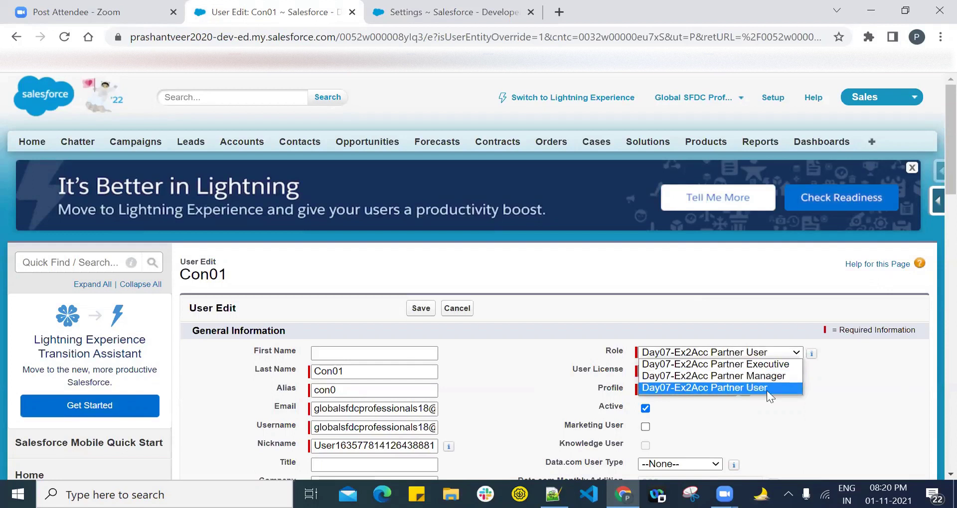
Step: Set Number of partner roles to 2 and return to Con01's user edit form
left_click(414, 13)
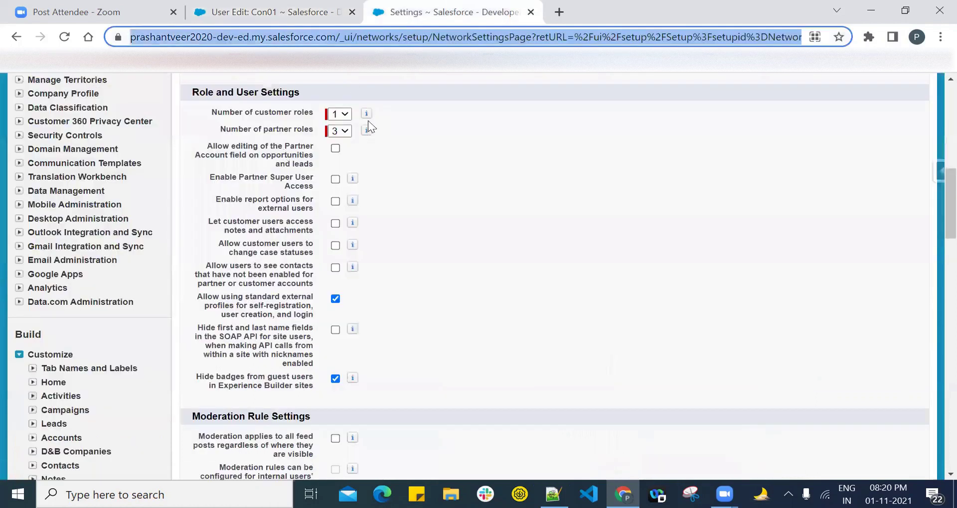
left_click(342, 132)
left_click(344, 159)
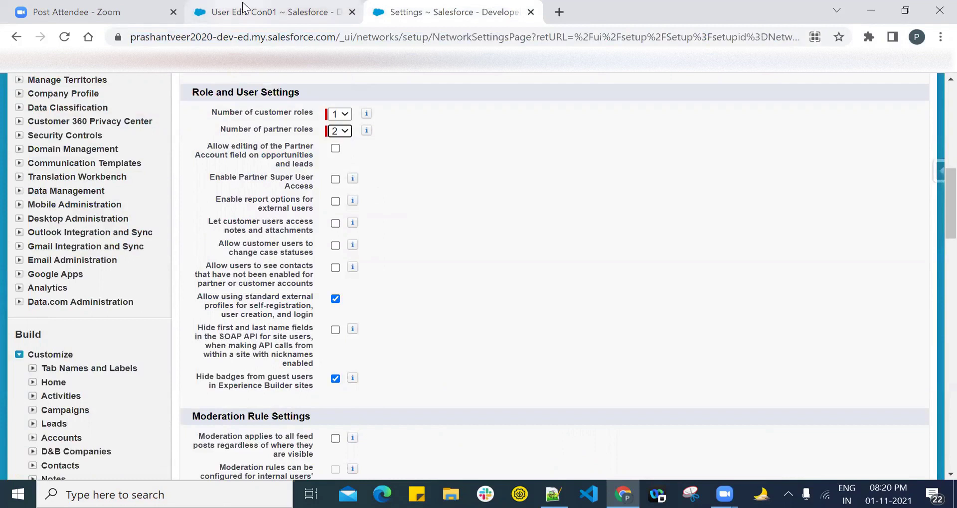
left_click(274, 12)
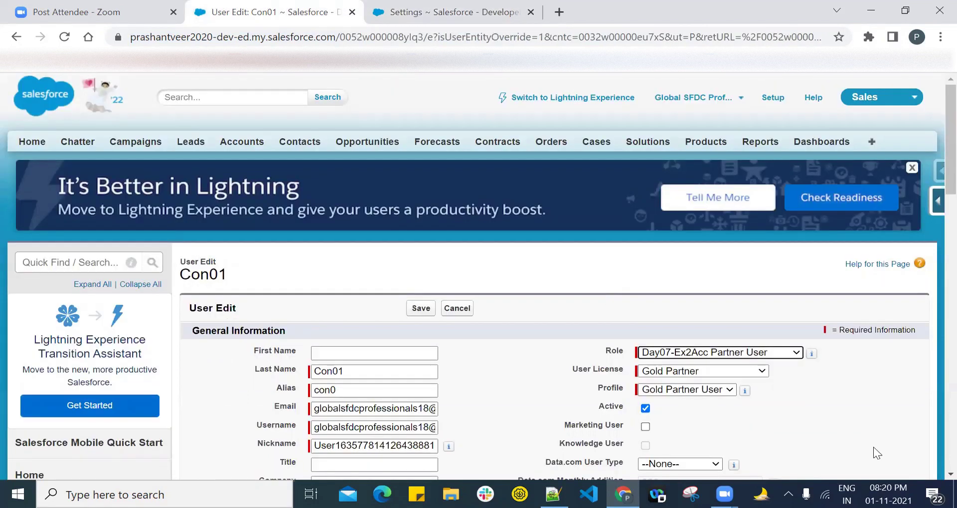
left_click(554, 494)
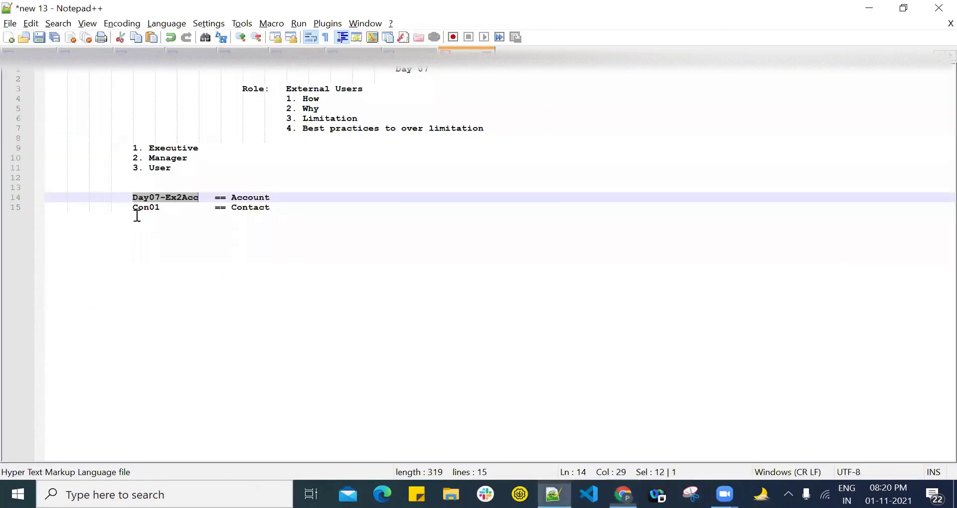
double_click(150, 197)
left_click(132, 197)
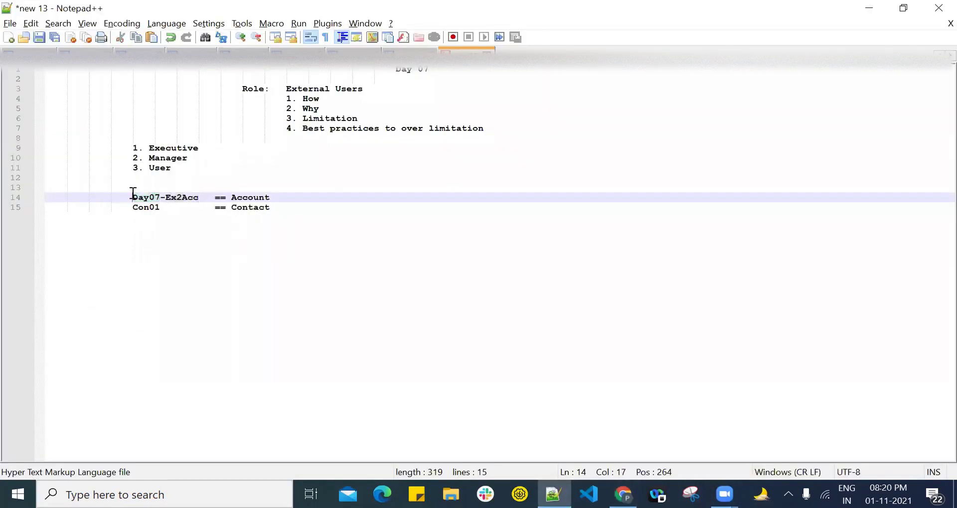
left_click_drag(132, 197, 199, 198)
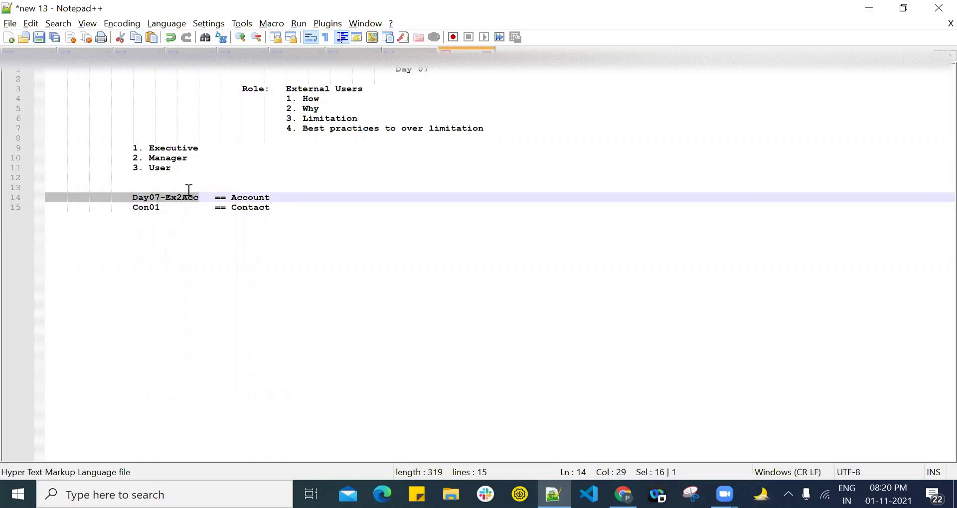
left_click(623, 494)
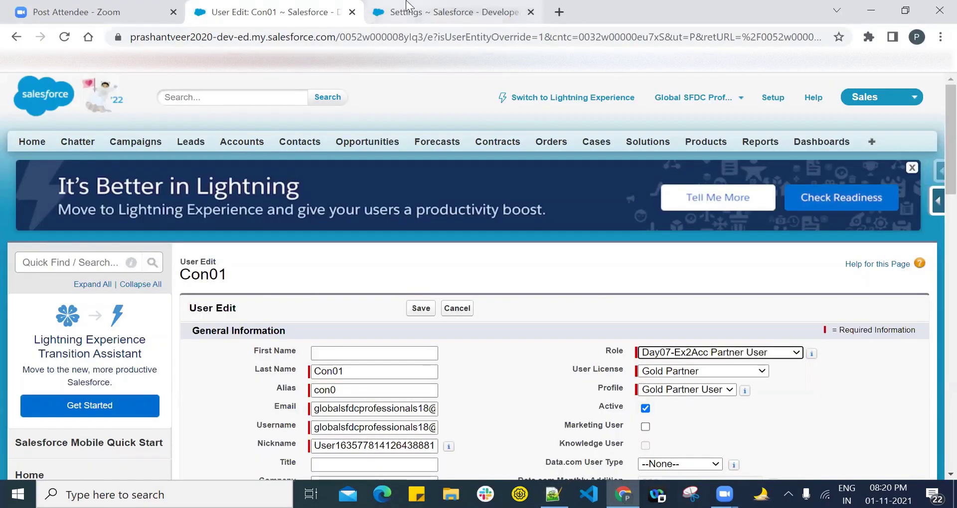
left_click(438, 12)
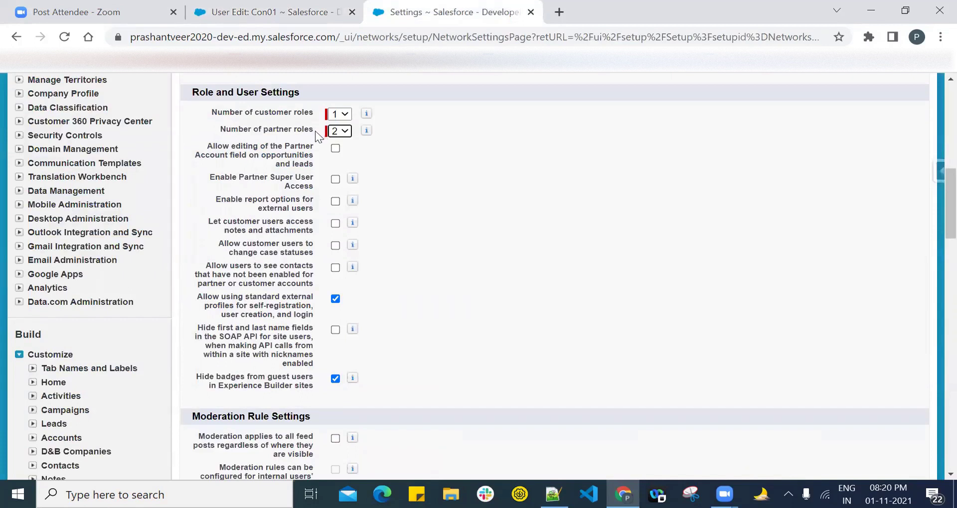
key("ctrl+shift+Tab")
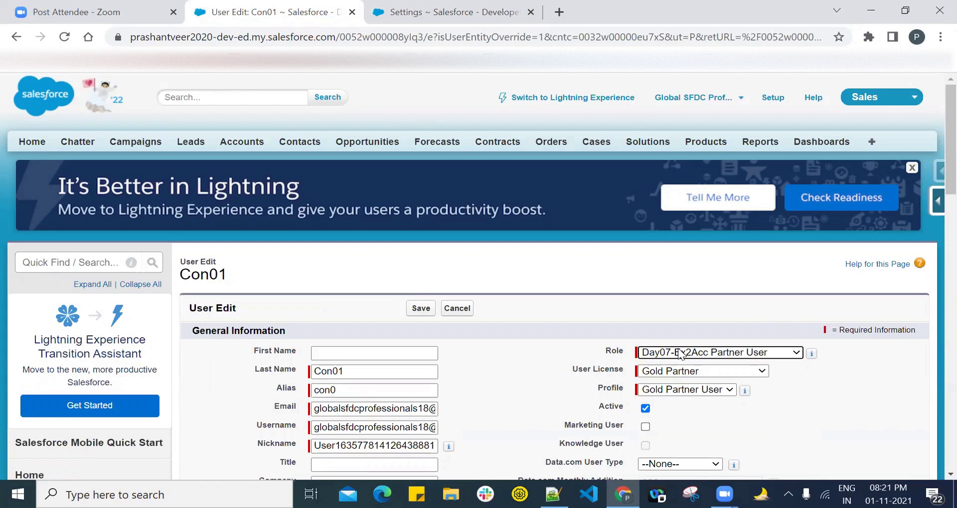
Step: Assign Con01 the Day07-Ex2Acc Partner Executive role
left_click(684, 353)
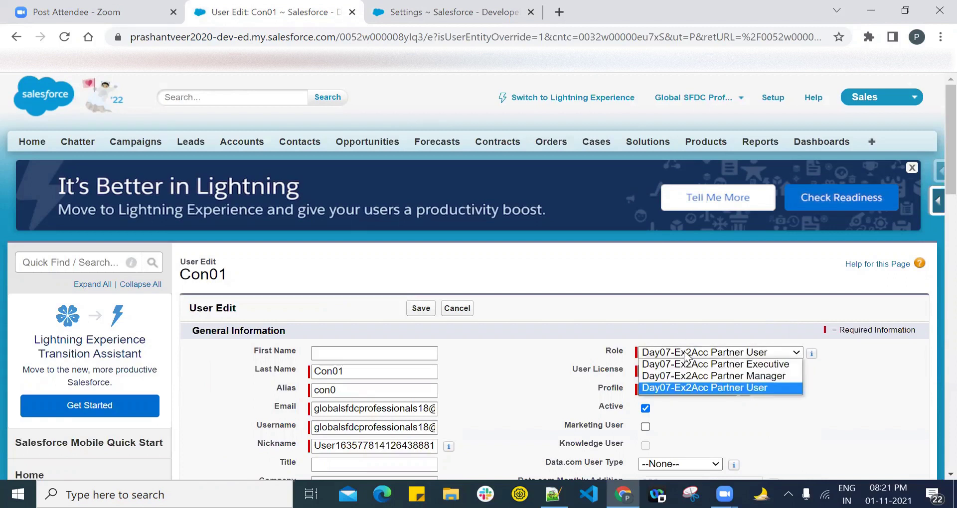
left_click(691, 364)
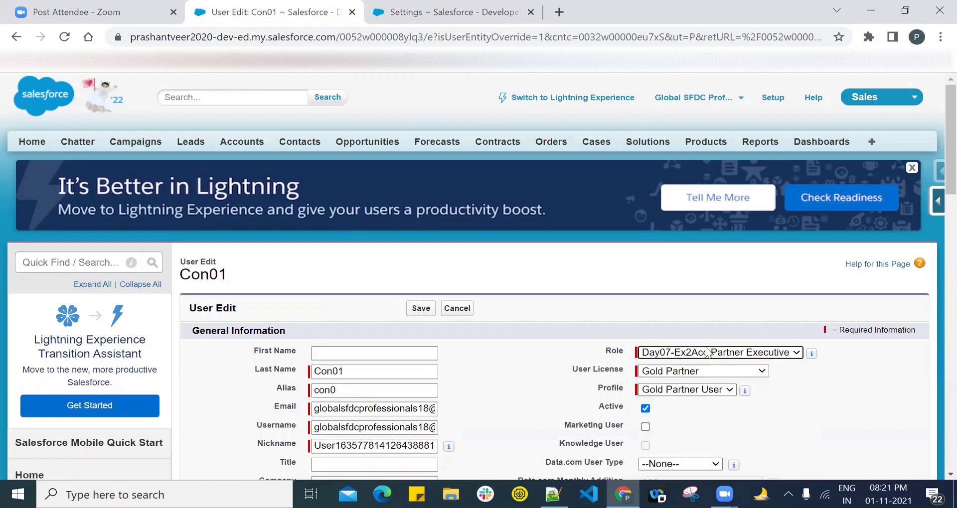
left_click(736, 356)
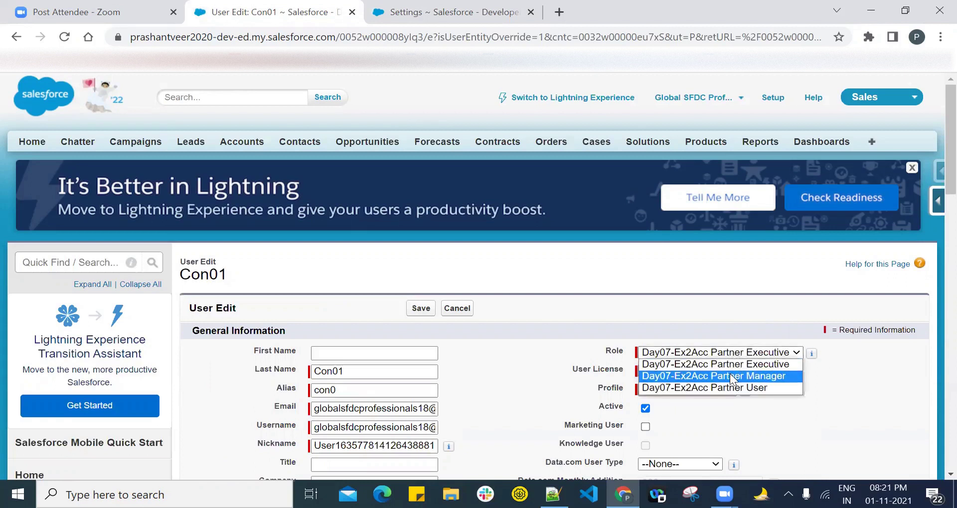
Step: Set Number of partner roles to 1 in the role and user settings
left_click(449, 12)
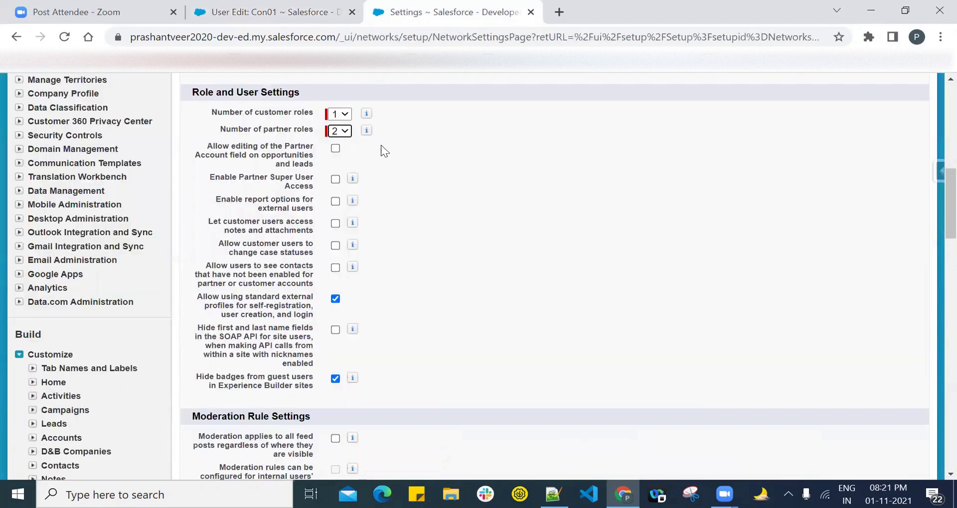
left_click(344, 131)
left_click(270, 12)
left_click(727, 352)
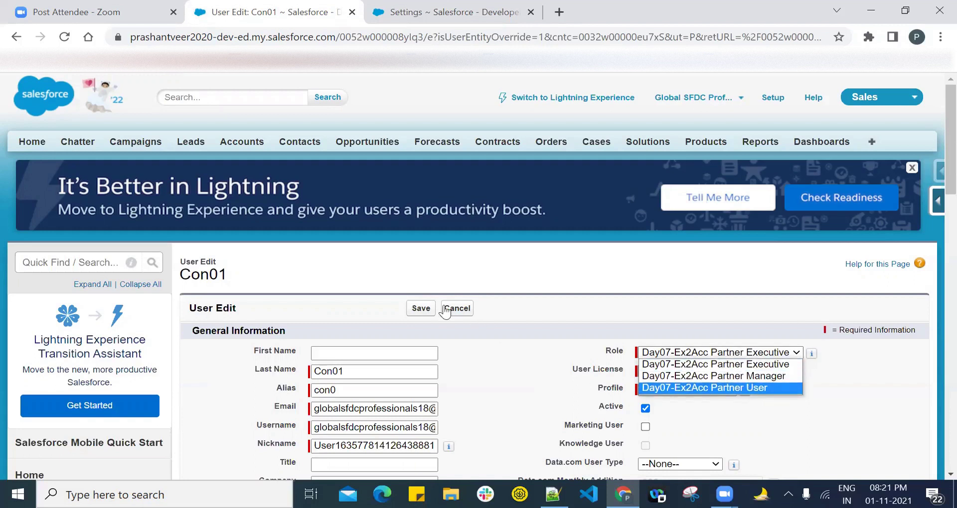
Step: Deactivate Con01, acknowledge the warning, and save the user record
left_click(645, 409)
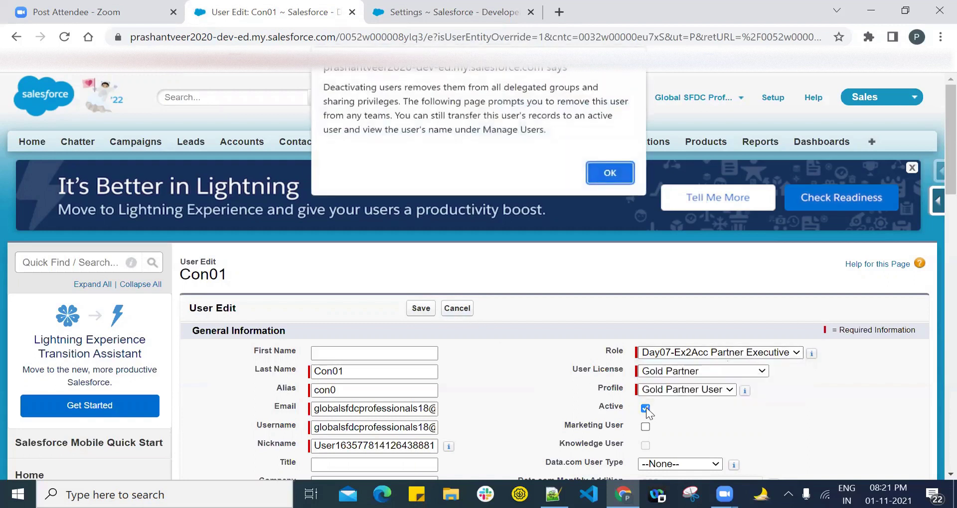
left_click(610, 172)
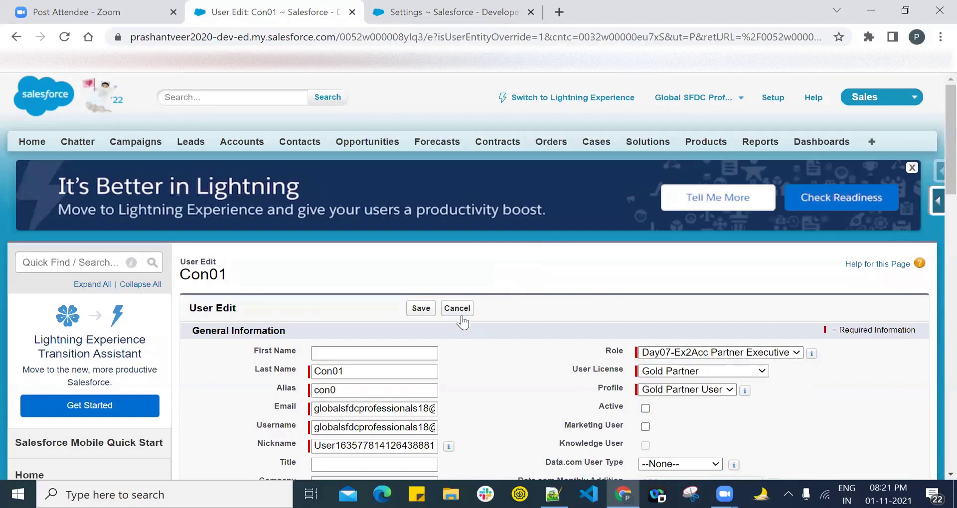
left_click(422, 309)
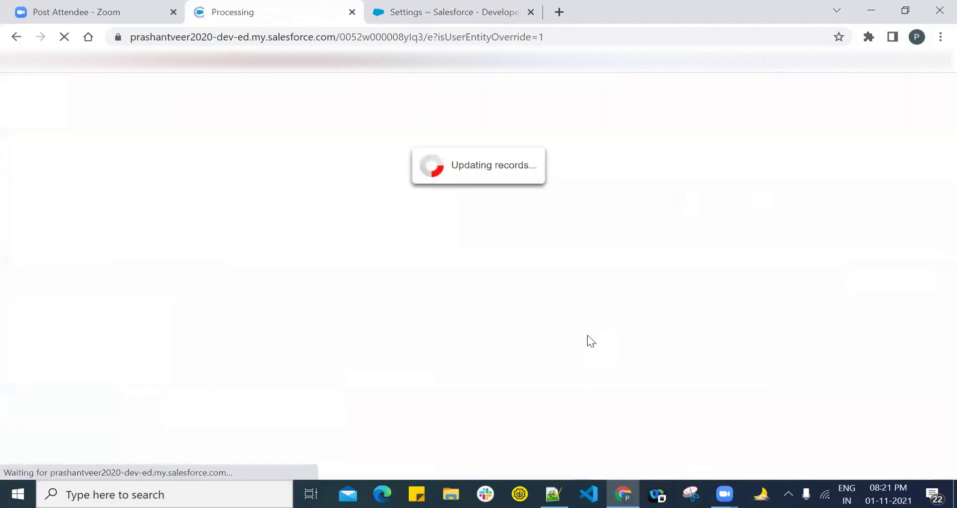
left_click(465, 6)
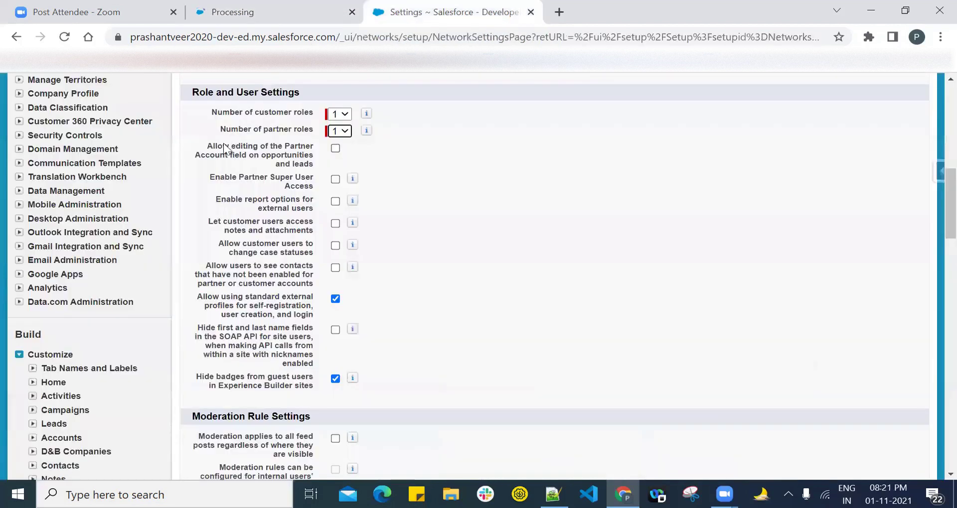
left_click_drag(219, 129, 315, 134)
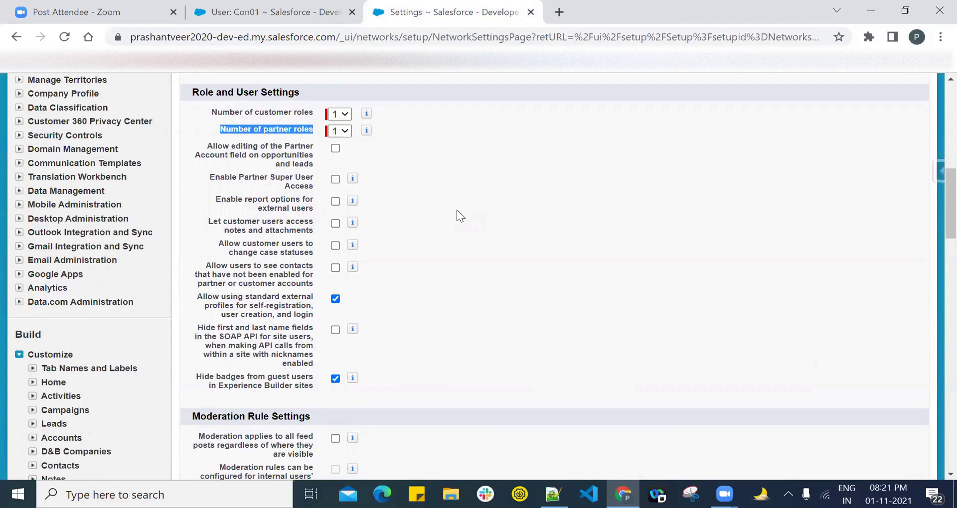
left_click(341, 134)
left_click(341, 136)
Step: Add '=== 3' after Account on the Day07-Ex2Acc line in Notepad++
key("alt+Tab")
key("Return")
key("Return")
left_click_drag(132, 197, 198, 198)
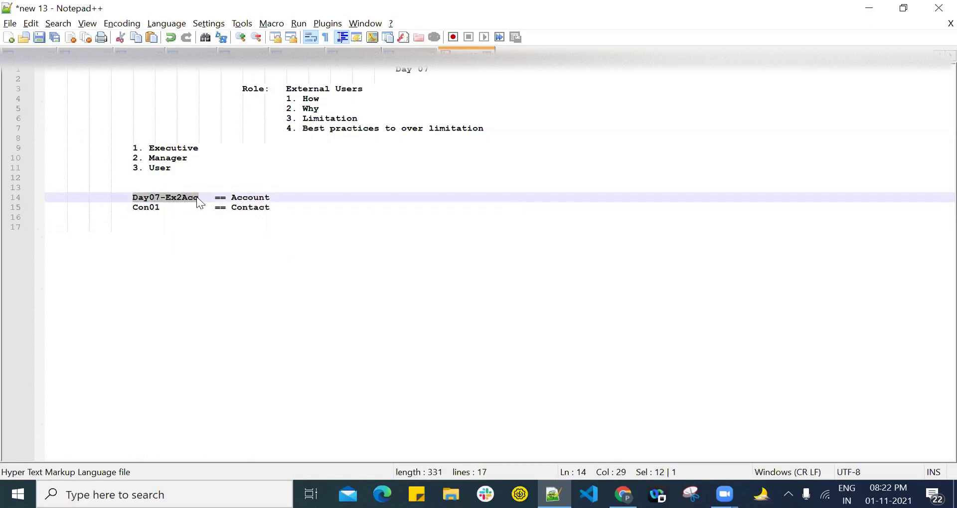
left_click(306, 197)
type("=== 3")
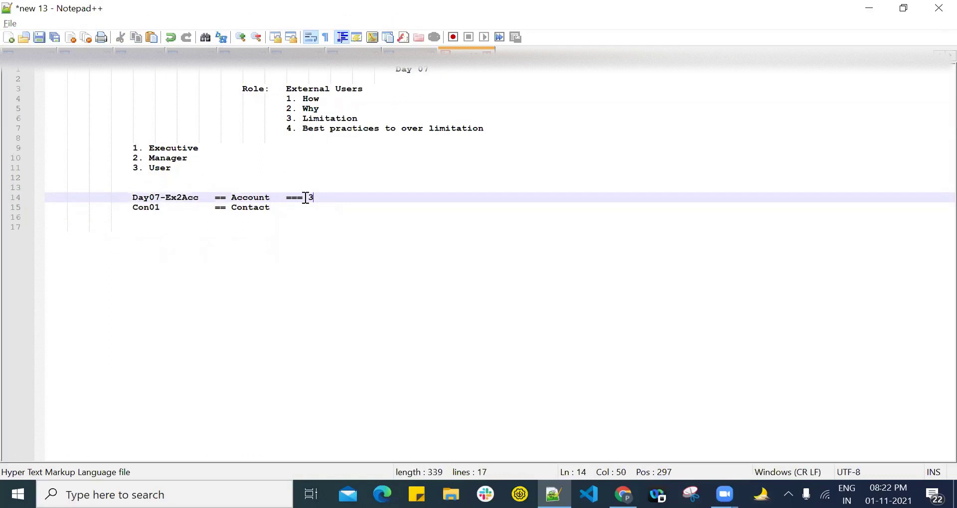
key("alt+Tab")
key("alt+Tab")
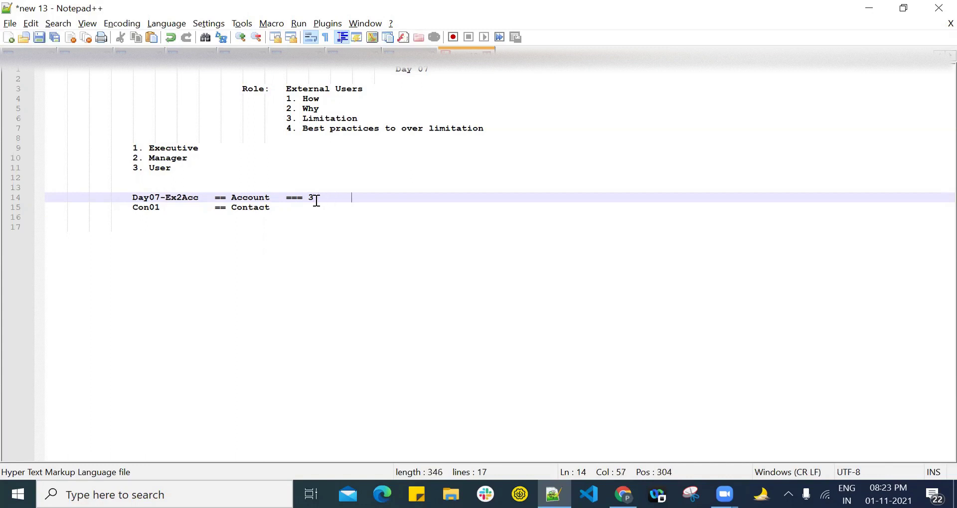
Step: Add the line 'Max role an org can have = 50K' below the Con01 line
key("Return")
key("BackSpace")
key("BackSpace")
key("BackSpace")
key("BackSpace")
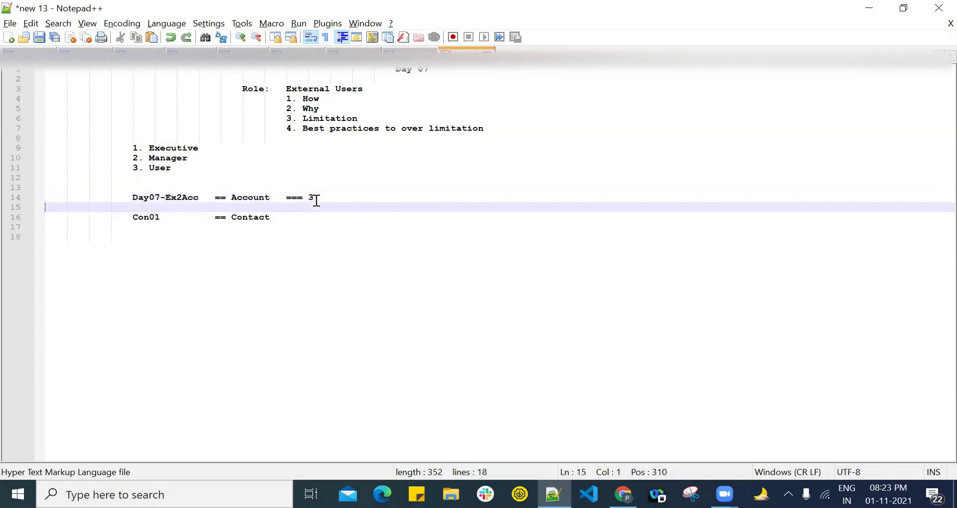
left_click(299, 220)
key("Return")
key("Return")
type("Ma")
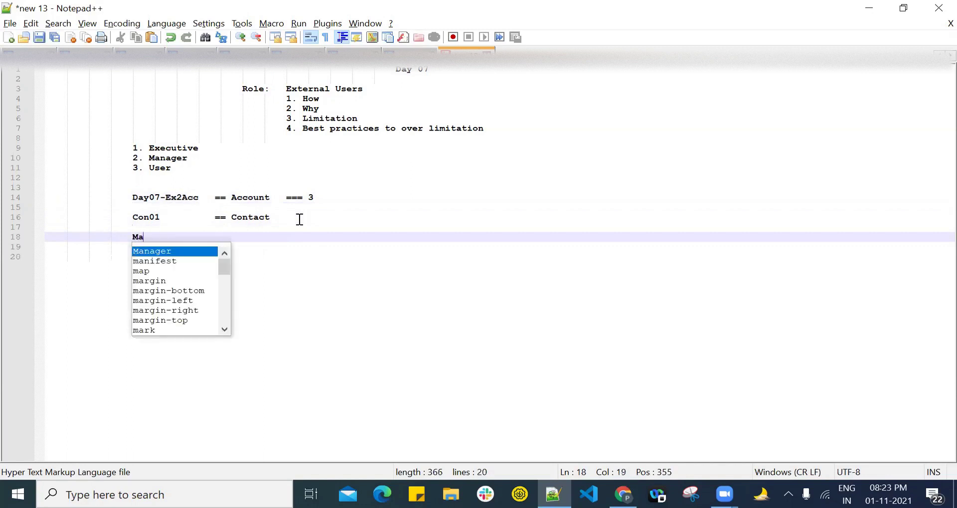
type("x role")
key("BackSpace")
type("an org can have")
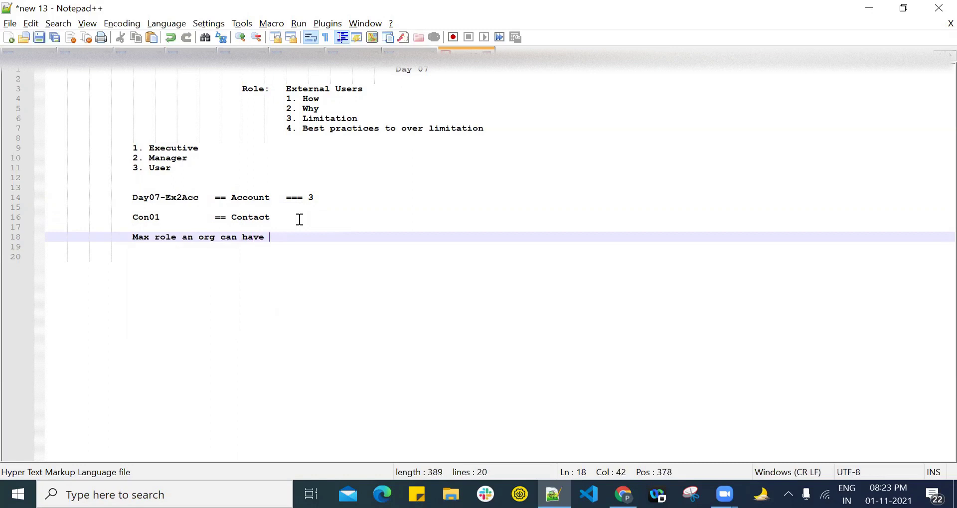
type(" = 50K")
left_click_drag(132, 198, 198, 200)
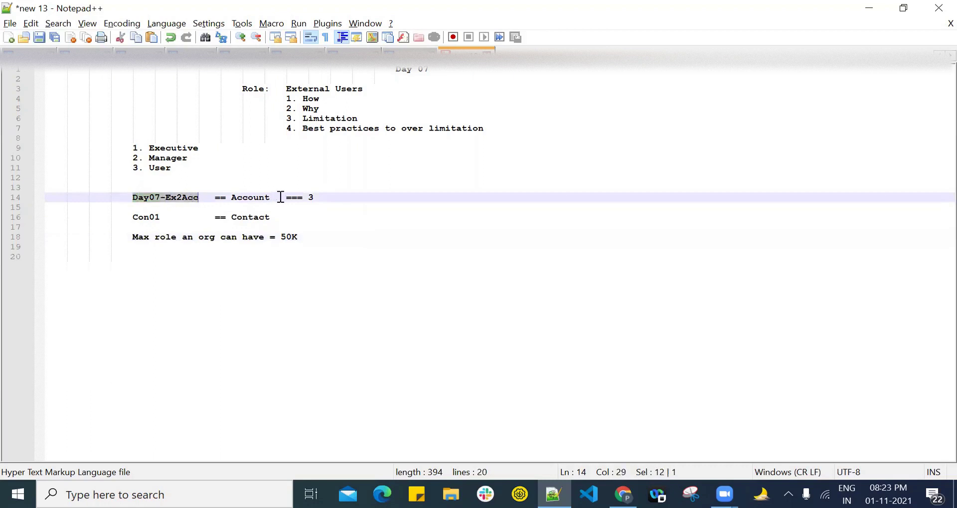
double_click(311, 199)
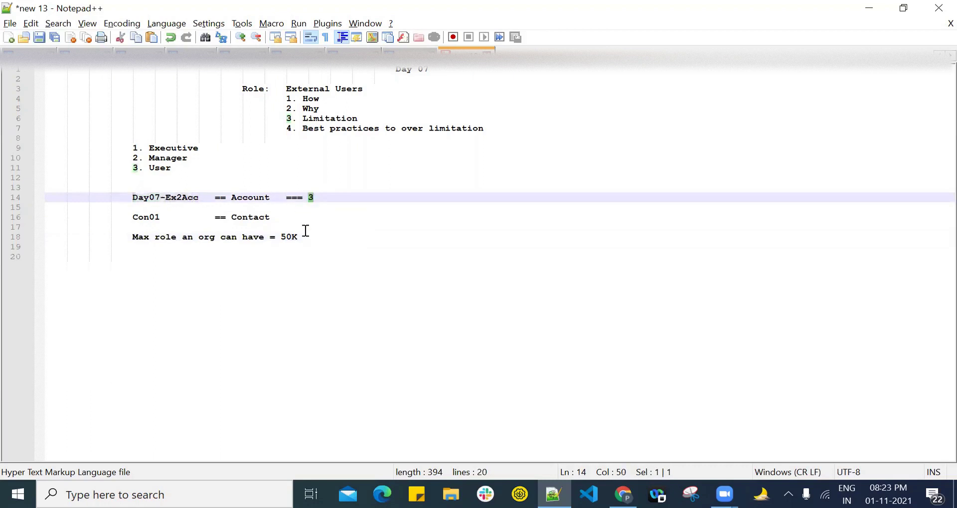